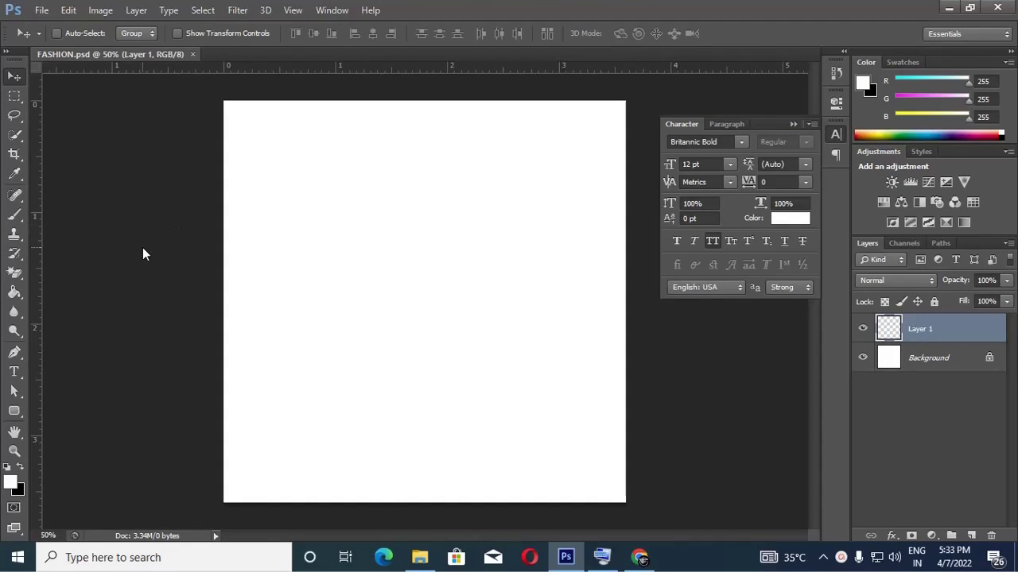
Draw a tall black 50 px-radius rounded rectangle on a new layer at the canvas left.
left_click(14, 412)
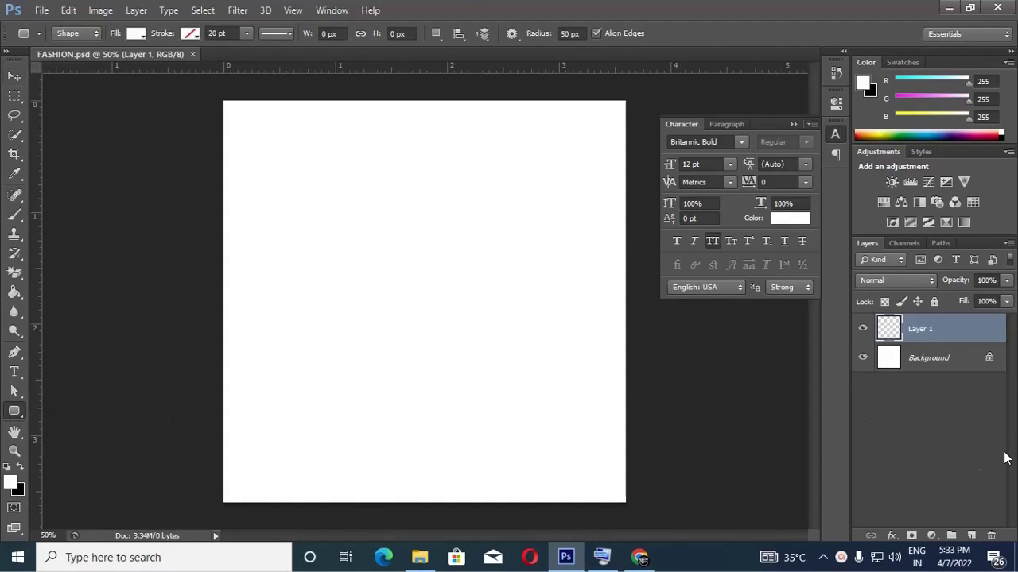
left_click(970, 535)
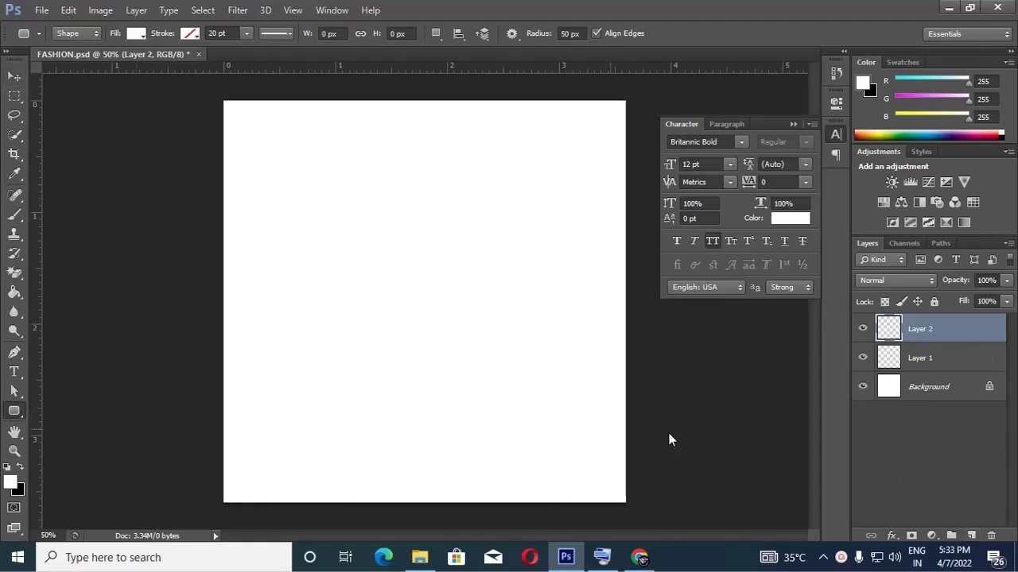
left_click(20, 467)
left_click_drag(301, 204, 355, 430)
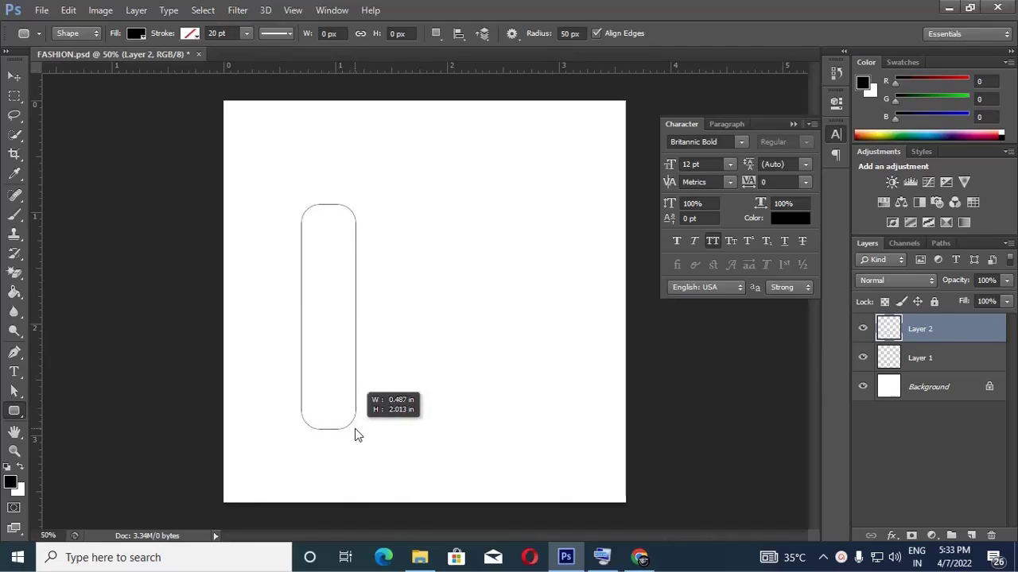
left_click_drag(355, 430, 356, 430)
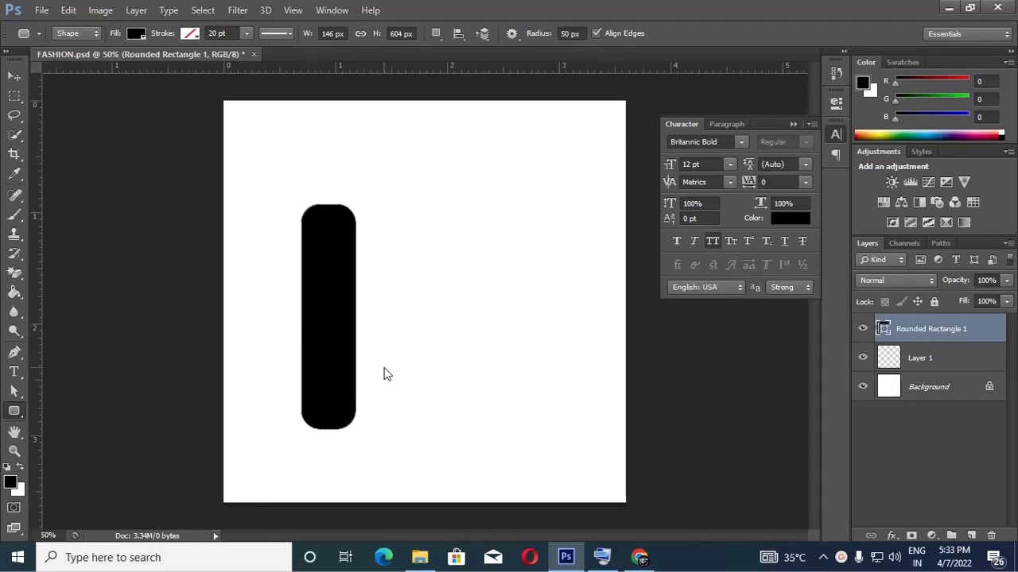
key("ctrl+t")
Rotate the black bar about 58 degrees, then enlarge and narrow it so it slants off the left edge.
left_click_drag(390, 225, 431, 277)
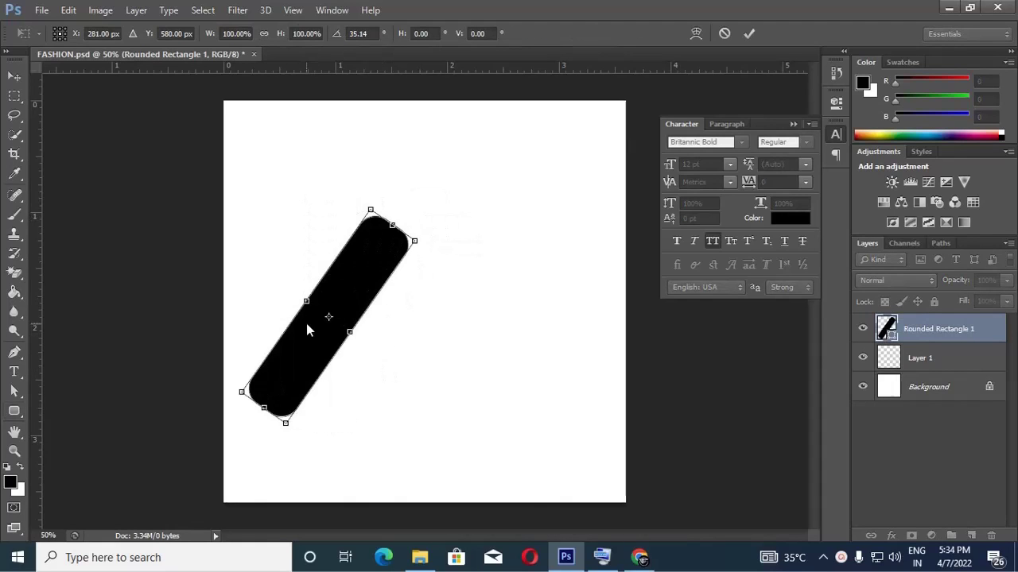
left_click_drag(308, 329, 268, 279)
left_click_drag(397, 194, 420, 269)
left_click_drag(313, 242, 332, 241)
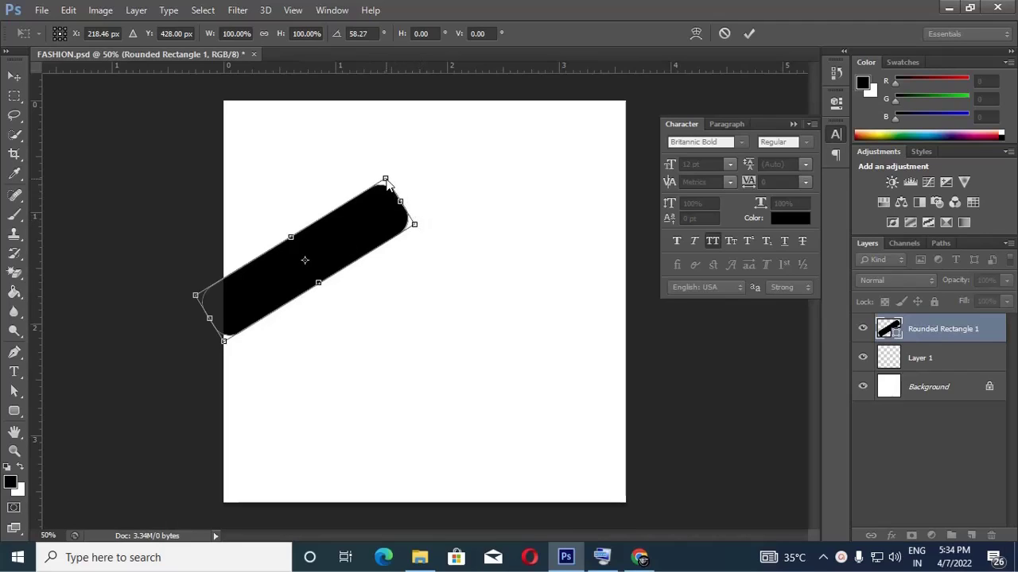
left_click_drag(385, 182, 409, 154)
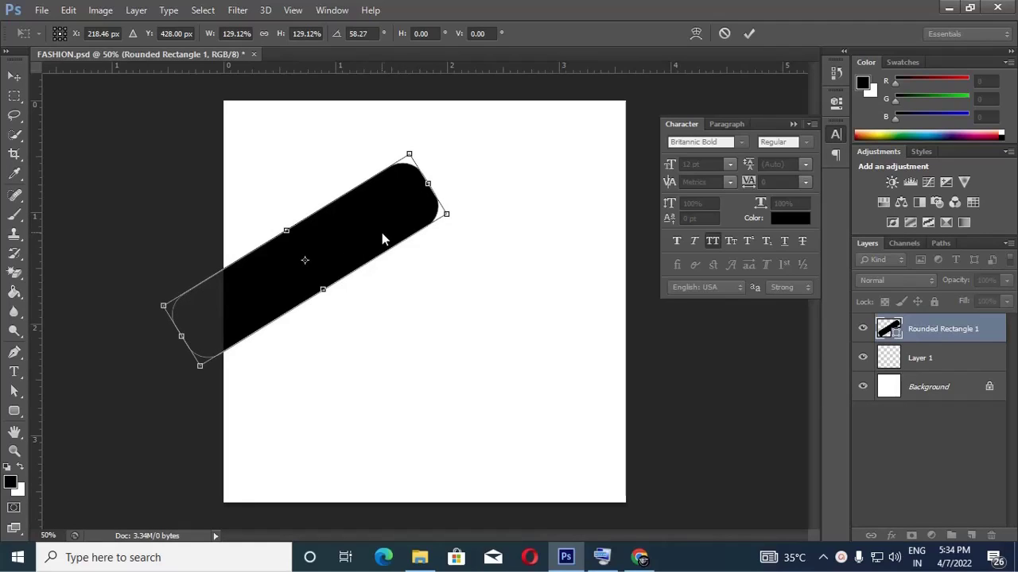
left_click_drag(324, 291, 317, 287)
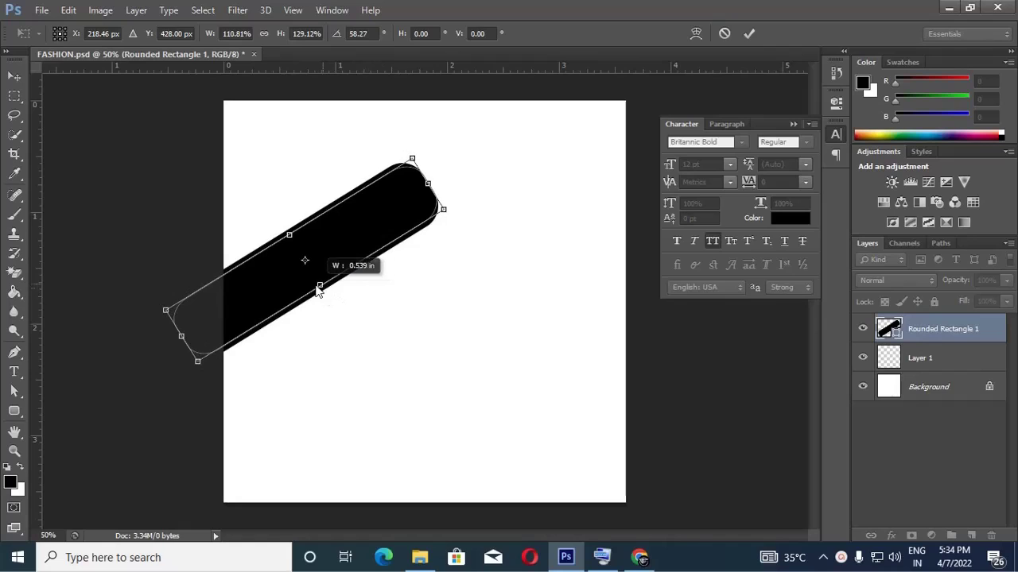
key("Return")
key("Return")
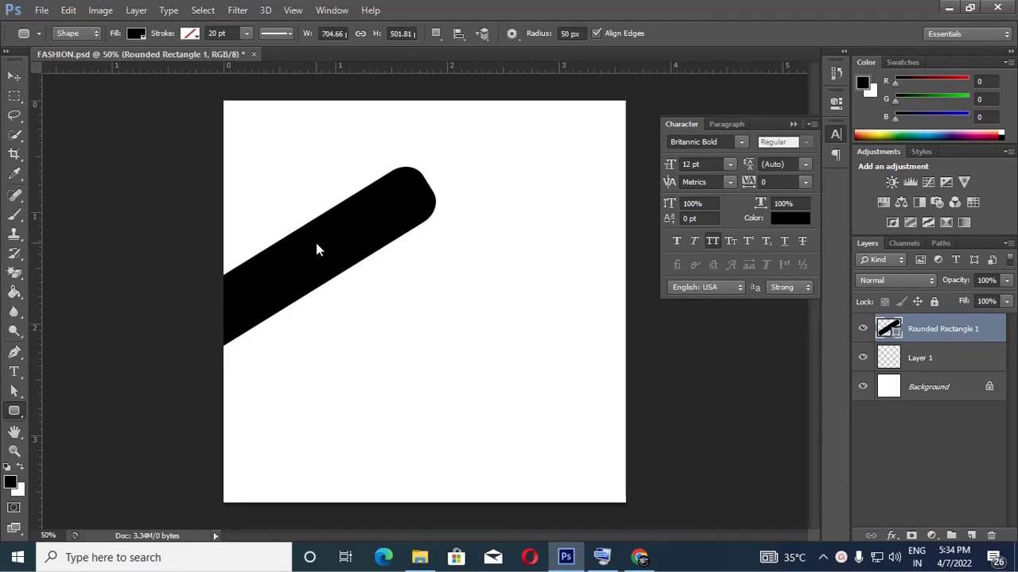
Duplicate the diagonal black bar twice into three parallel bands down the left side.
left_click(15, 76)
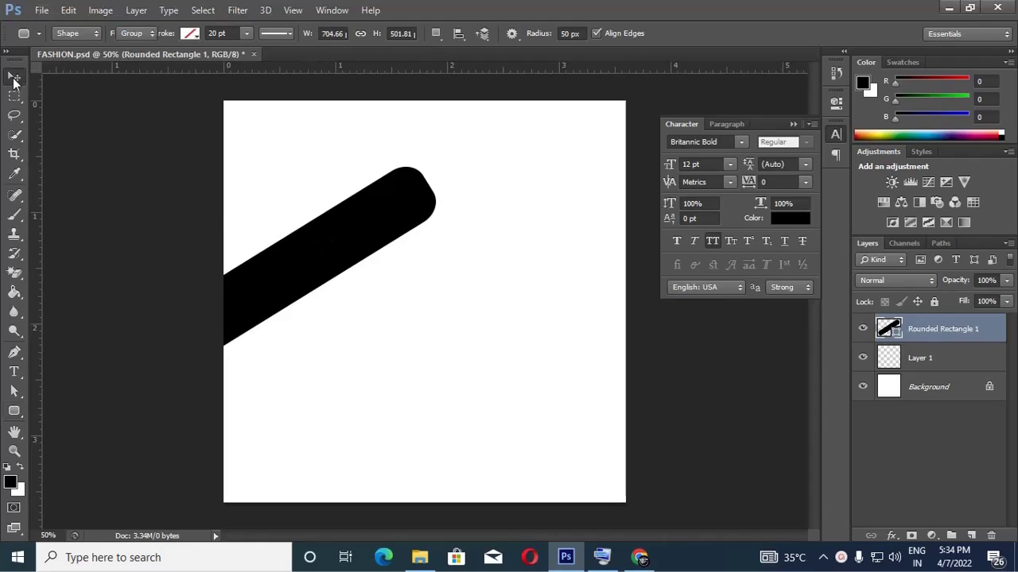
mouse_move(298, 308)
left_mouse_down()
mouse_move(338, 410)
mouse_move(311, 430)
mouse_move(319, 428)
left_mouse_up()
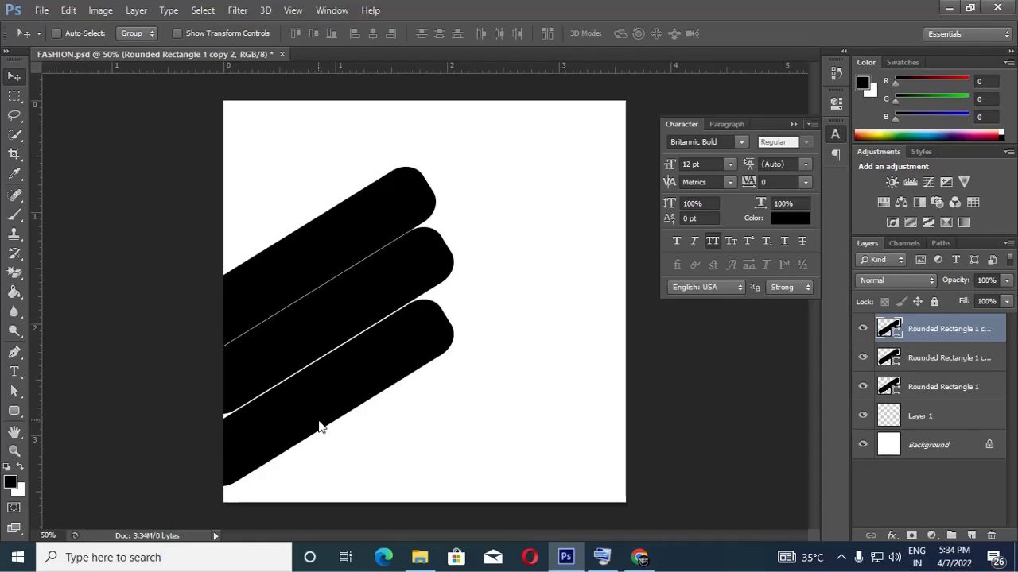
left_click(641, 555)
Open the fur-hat model portrait JPG from the Desktop.
right_click(970, 335)
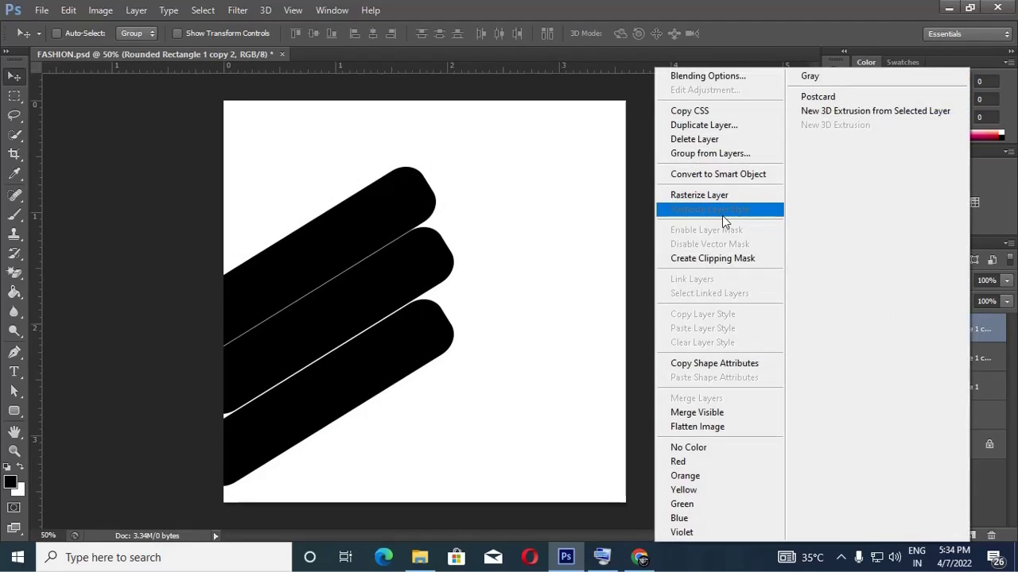
left_click(435, 149)
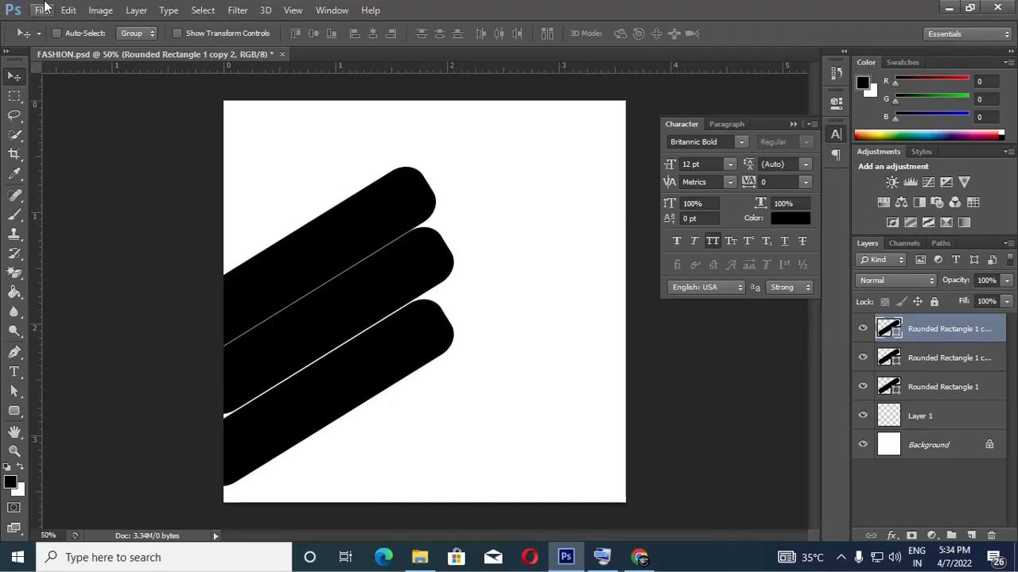
left_click(41, 10)
left_click(50, 39)
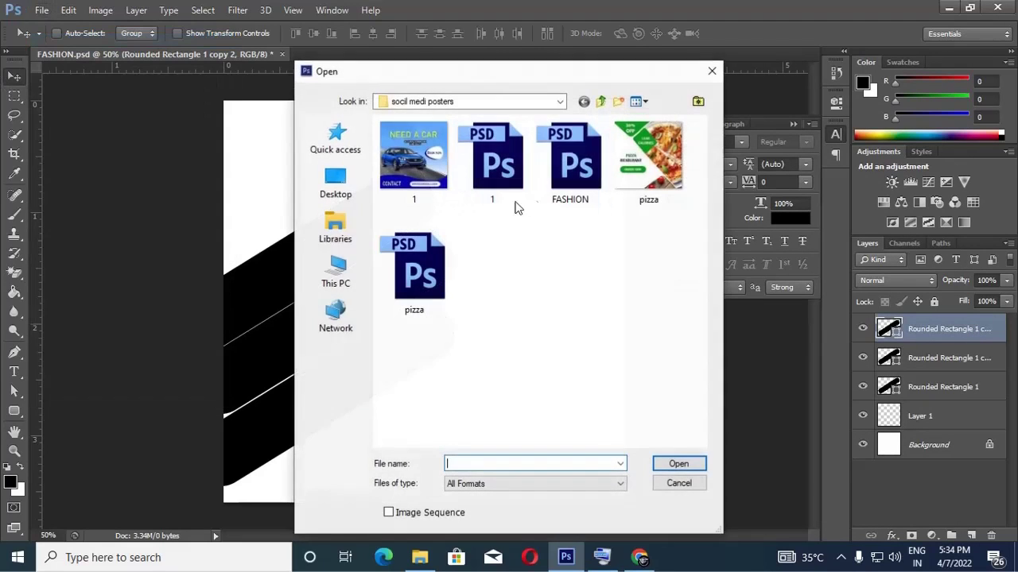
left_click(333, 191)
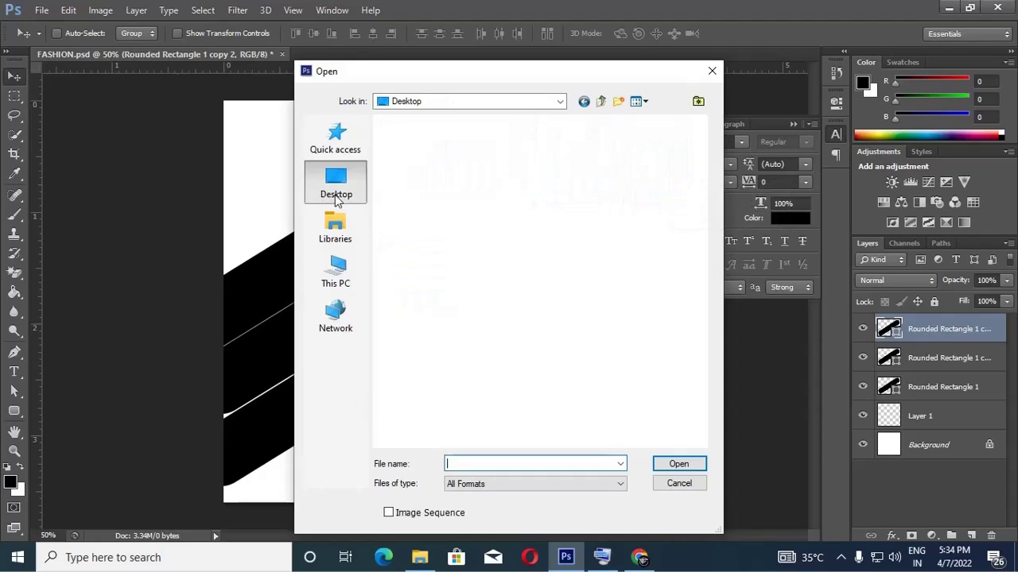
left_click(481, 408)
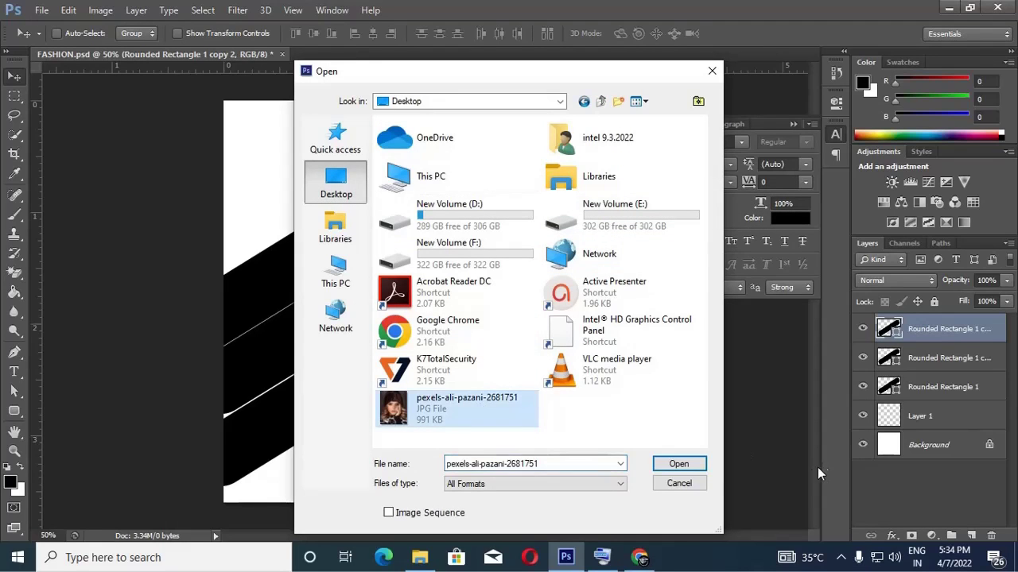
left_click(678, 464)
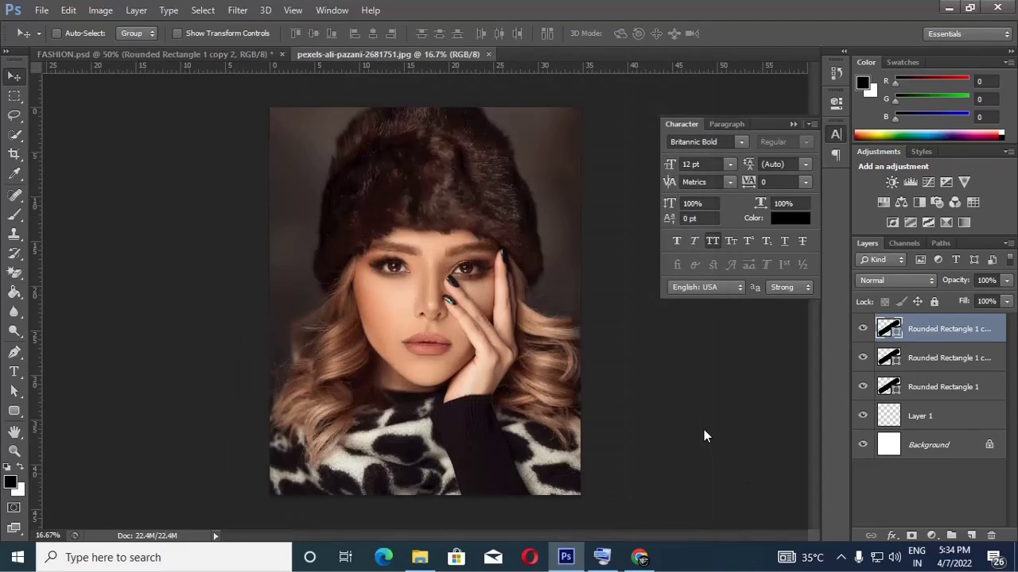
Convert the photo's Background to Layer 0 and copy it into FASHION.psd.
double_click(953, 334)
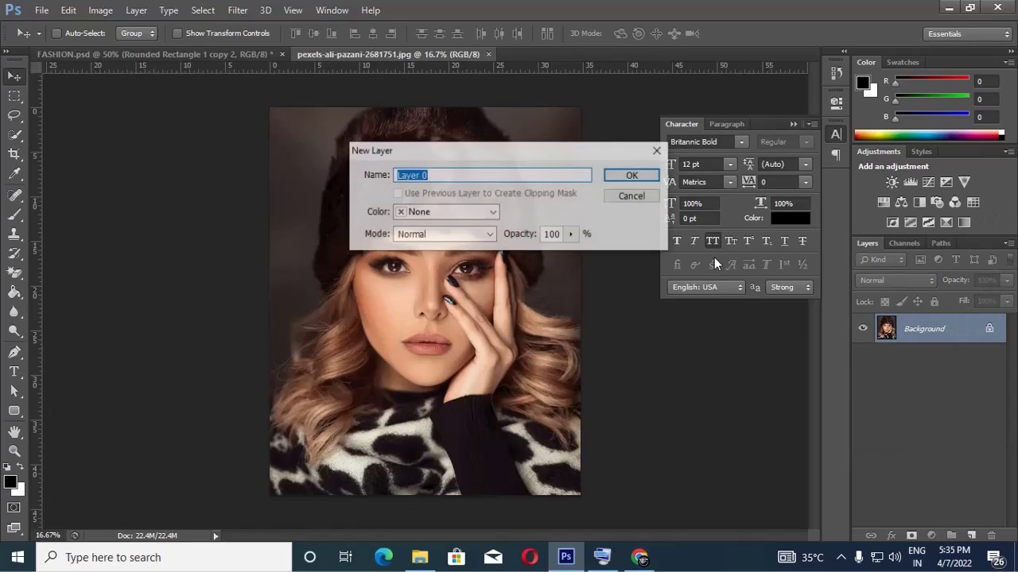
left_click(636, 174)
left_click_drag(343, 302, 353, 236)
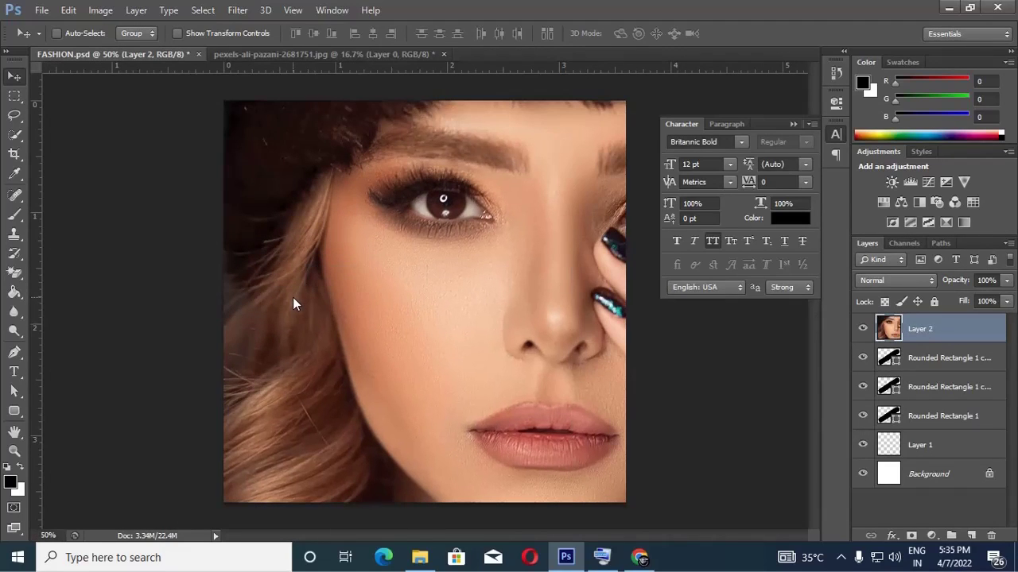
Scale the pasted photo to about 26.8% and place it over the black bars.
key("ctrl+t")
mouse_move(367, 233)
left_mouse_down()
mouse_move(527, 433)
mouse_move(370, 355)
mouse_move(395, 343)
left_mouse_up()
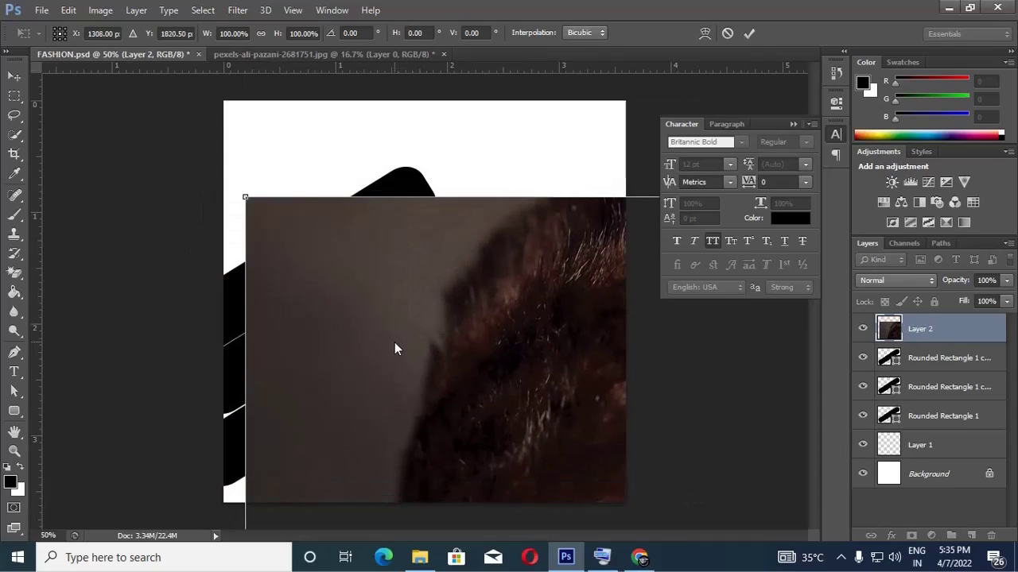
left_click_drag(244, 201, 272, 111)
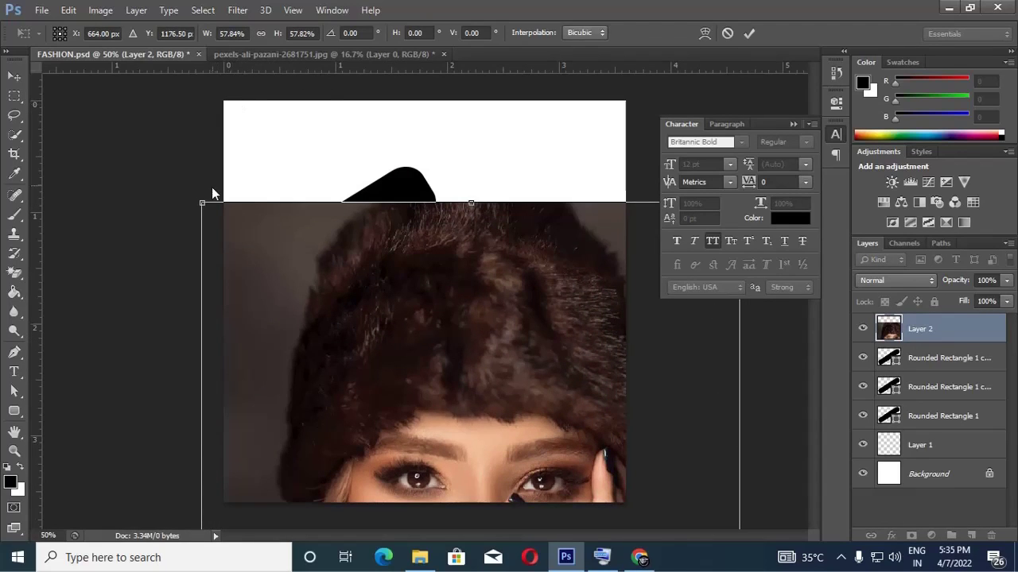
mouse_move(199, 204)
left_mouse_down()
mouse_move(424, 367)
mouse_move(407, 333)
left_mouse_up()
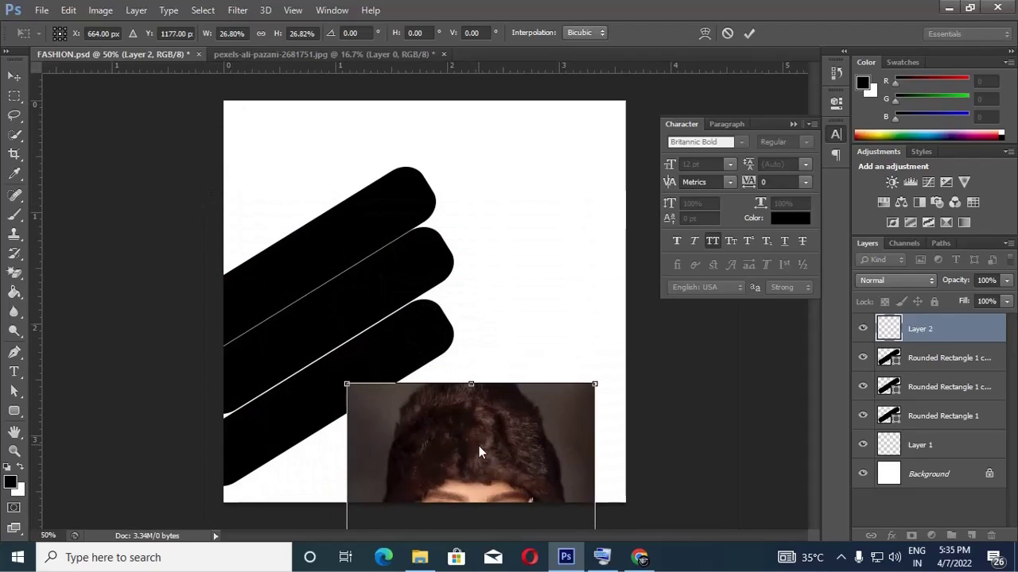
left_click_drag(478, 446, 382, 187)
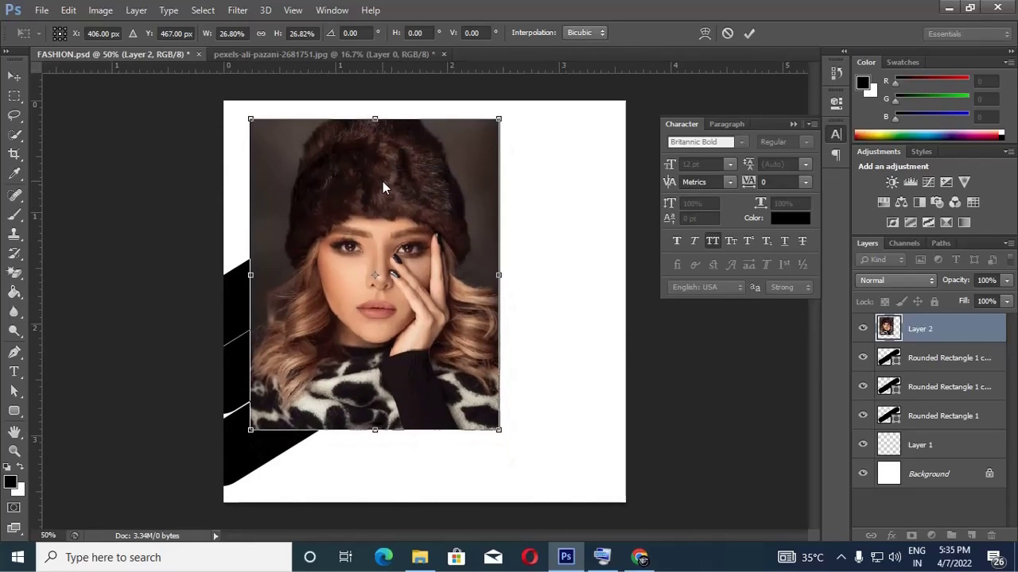
key("Return")
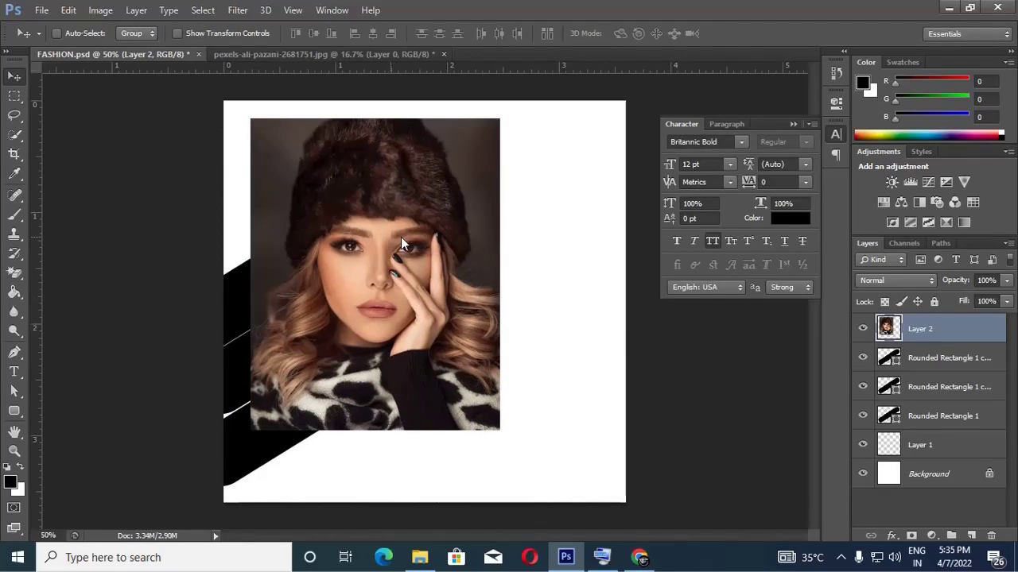
Clip the photo into the lowest black bar and reposition it inside.
right_click(963, 330)
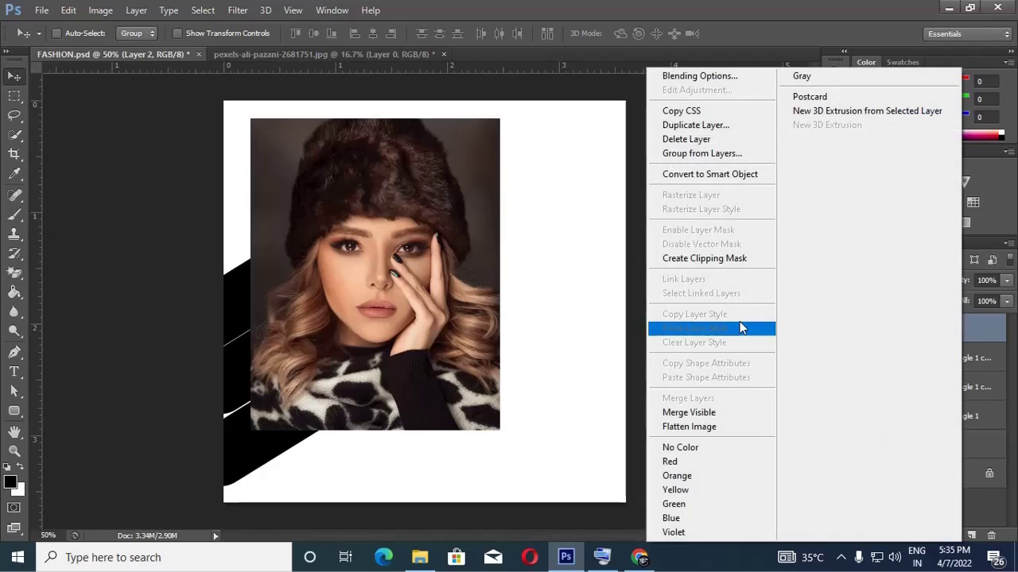
left_click(698, 259)
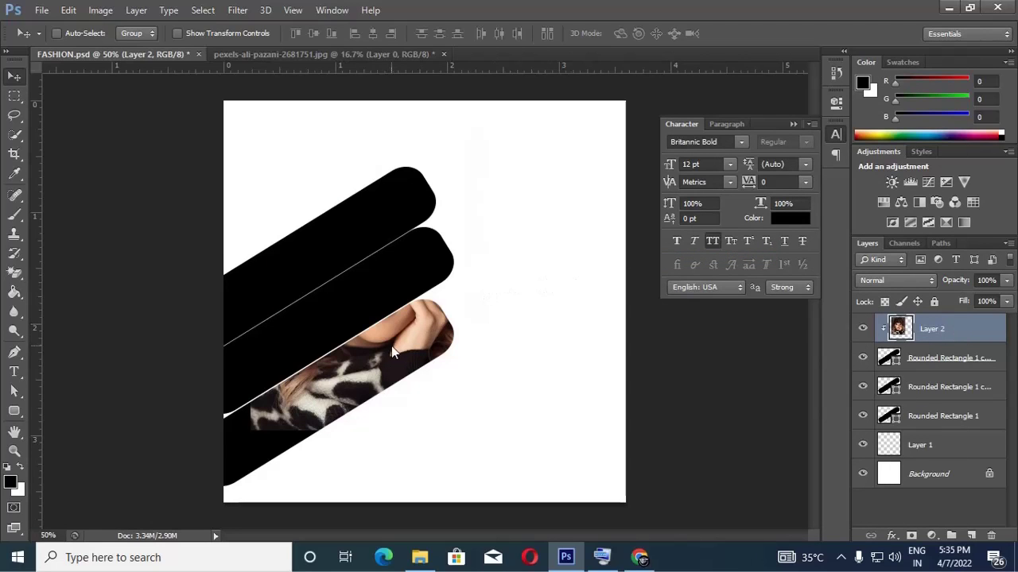
left_click_drag(391, 348, 357, 400)
Enlarge the clipped photo to about 104% from a top-right pivot to fill the bar.
key("ctrl+t")
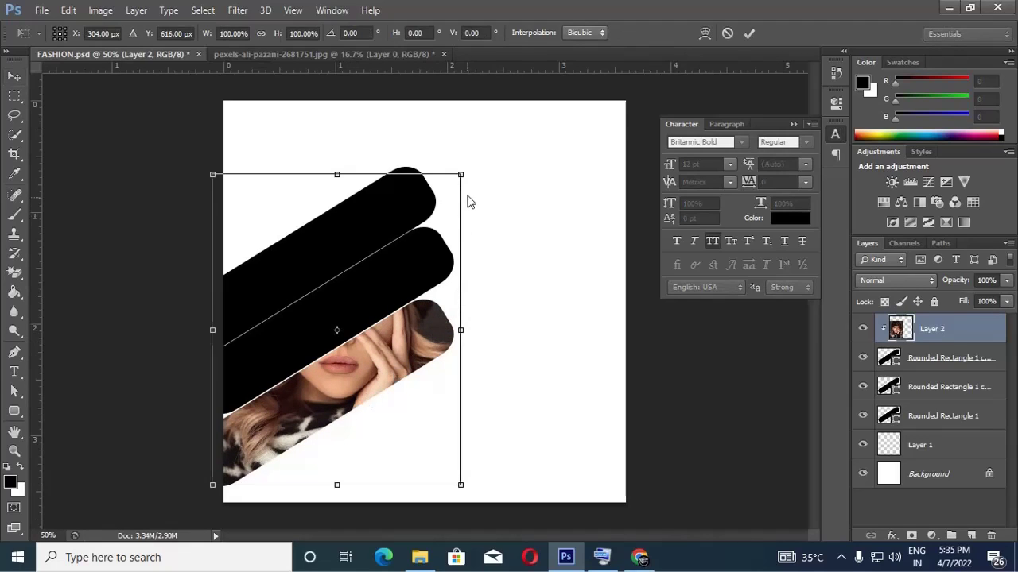
left_click(480, 162, "alt")
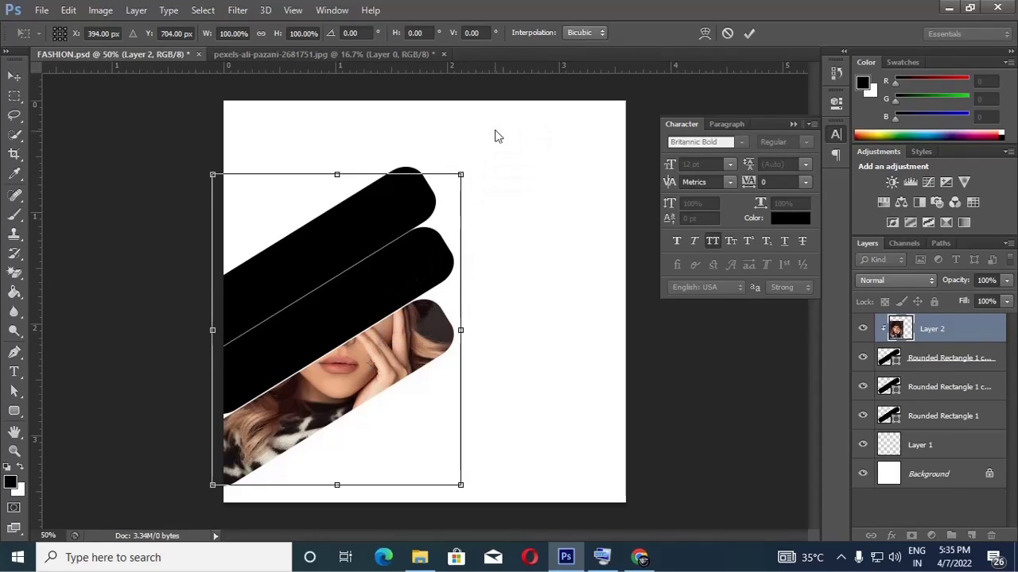
left_click_drag(465, 176, 477, 178)
left_click_drag(430, 250, 418, 292)
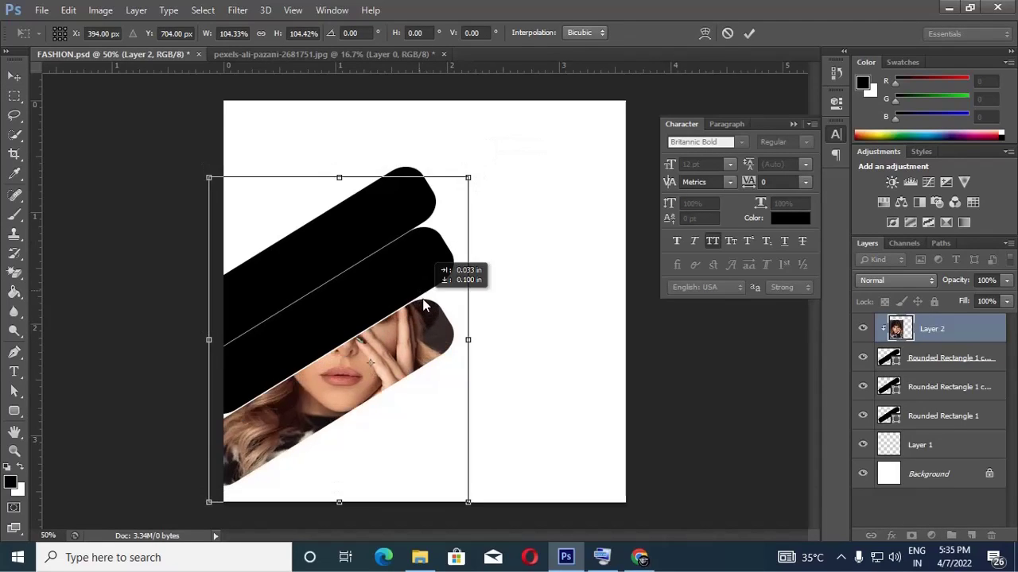
key("Return")
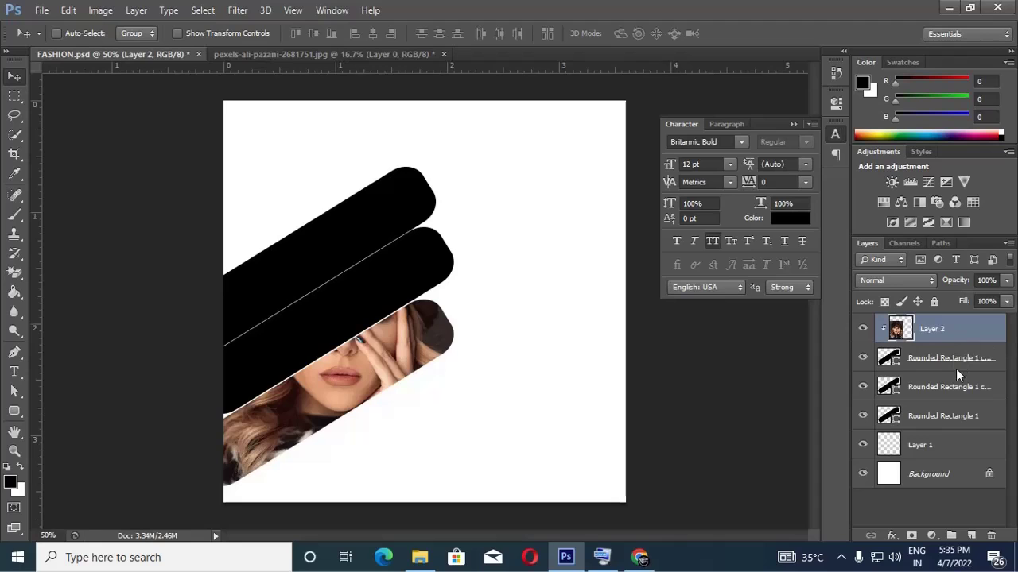
Open the pexels-ali-pazani photo again and copy it as Layer 3 above the middle bar.
left_click(952, 389)
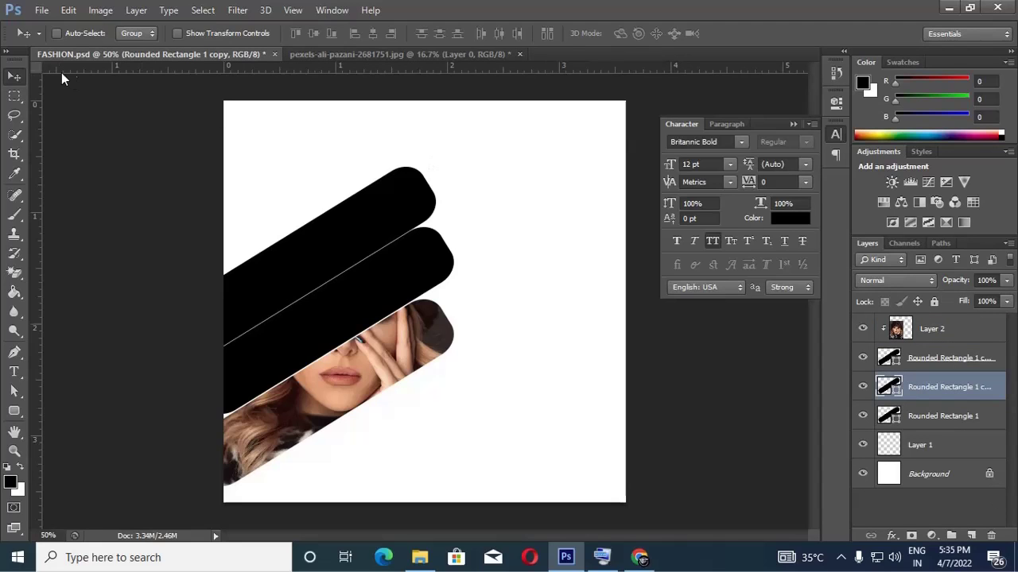
left_click(41, 10)
left_click(48, 40)
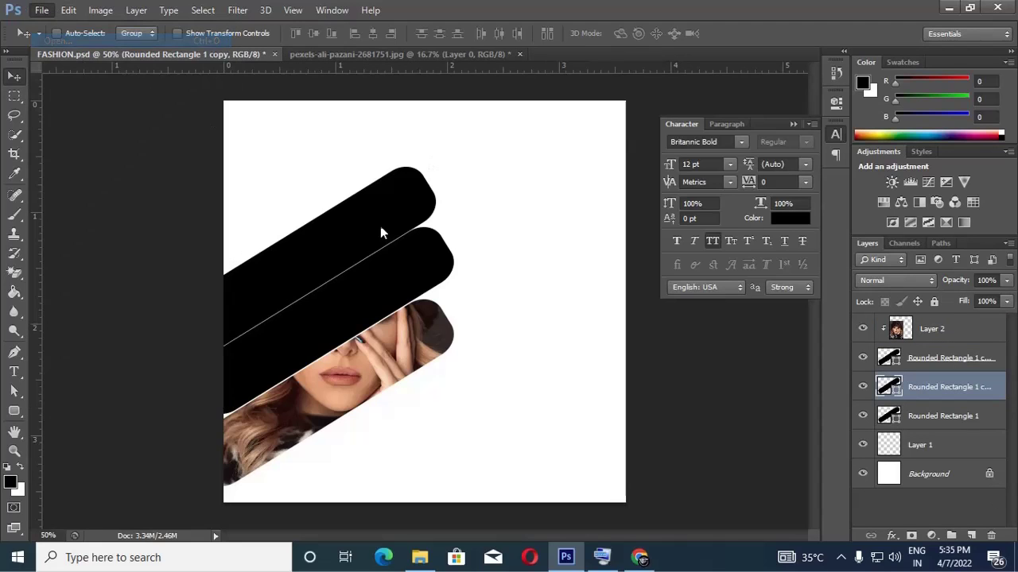
left_click(413, 155)
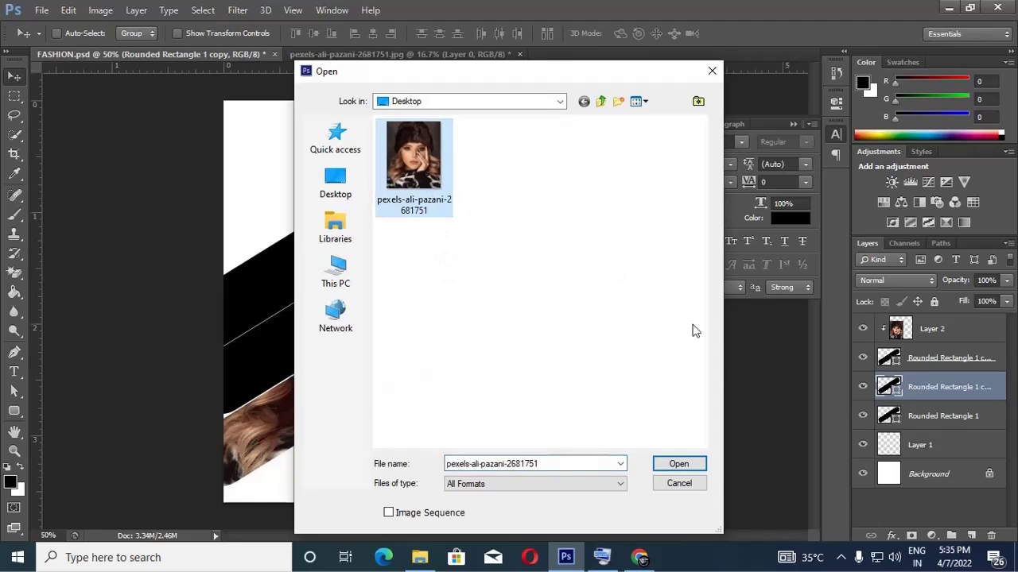
left_click(680, 464)
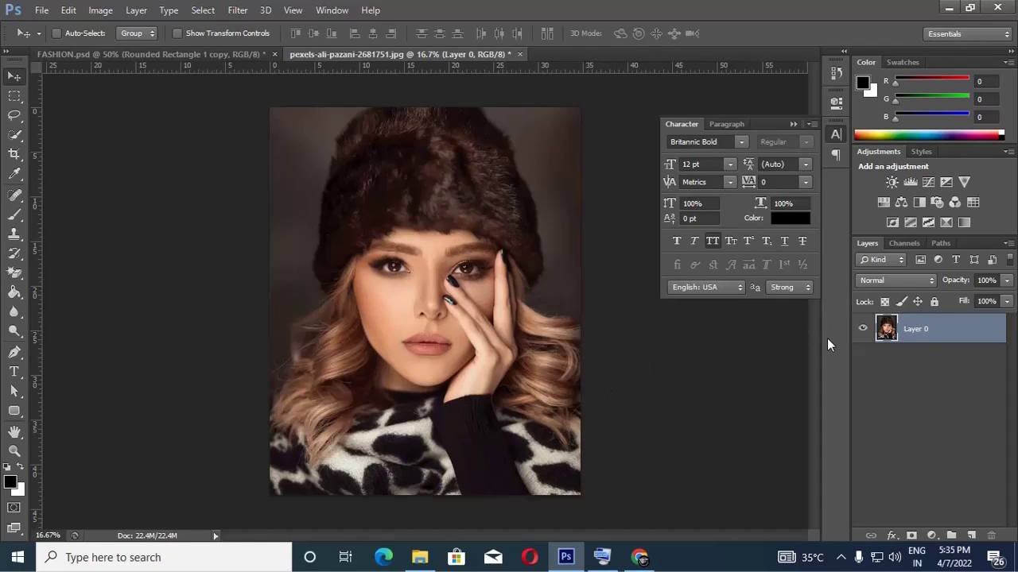
mouse_move(379, 283)
left_mouse_down()
mouse_move(109, 57)
mouse_move(386, 287)
left_mouse_up()
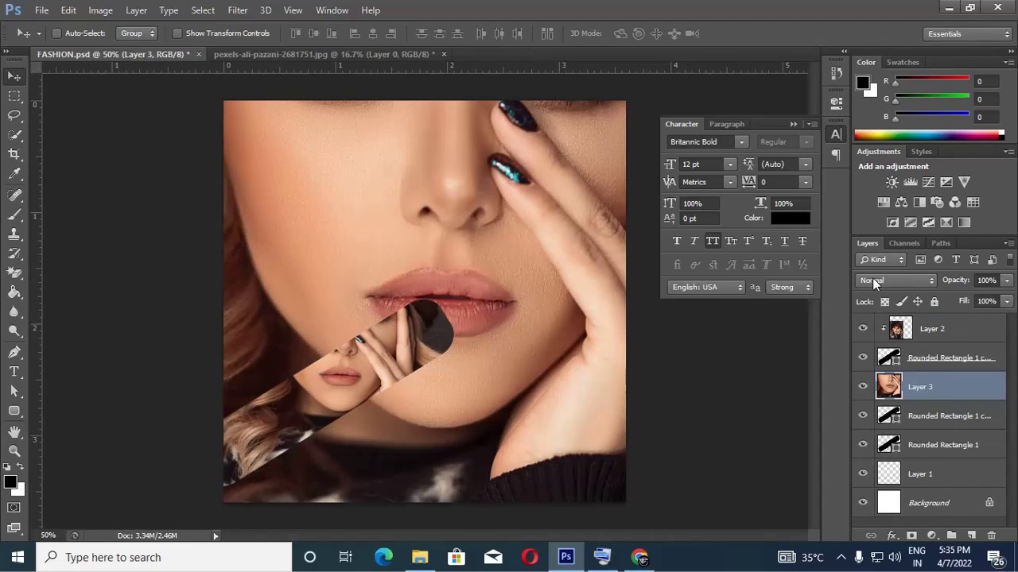
Clip Layer 3 into the middle bar and reposition the photo inside it.
right_click(998, 391)
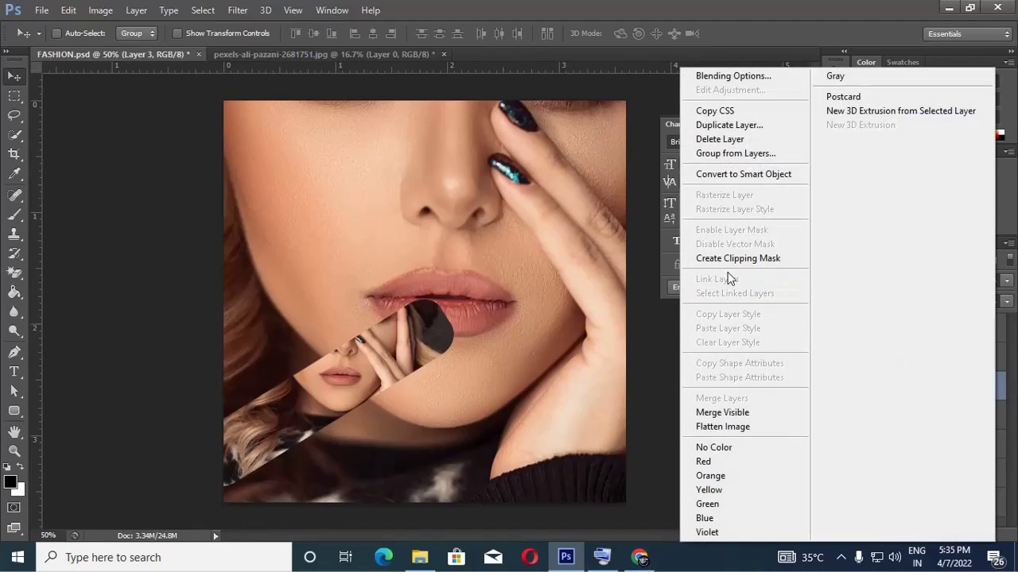
left_click(759, 260)
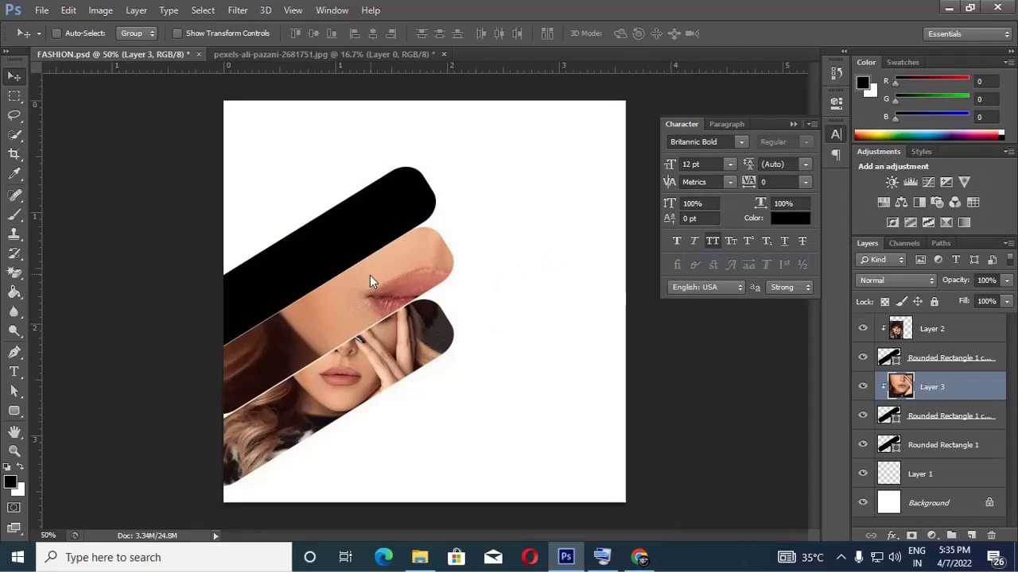
mouse_move(370, 275)
left_mouse_down()
mouse_move(310, 364)
mouse_move(310, 395)
mouse_move(332, 326)
mouse_move(304, 374)
left_mouse_up()
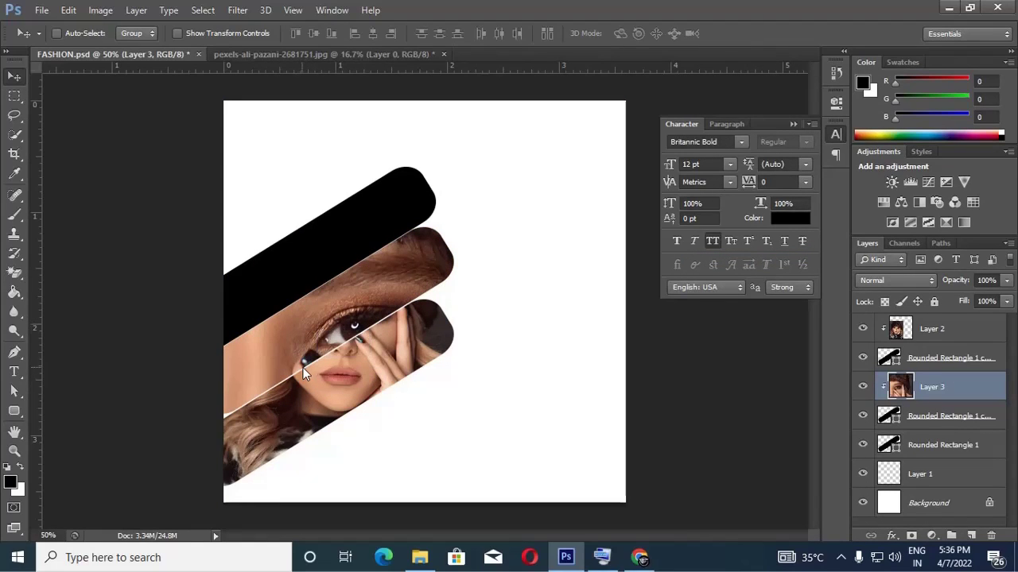
Scale the Layer 3 photo to about 25.6% and nudge it left to show her face.
key("ctrl+t")
mouse_move(523, 308)
left_mouse_down()
mouse_move(338, 349)
mouse_move(357, 428)
mouse_move(398, 341)
mouse_move(384, 390)
mouse_move(389, 436)
left_mouse_up()
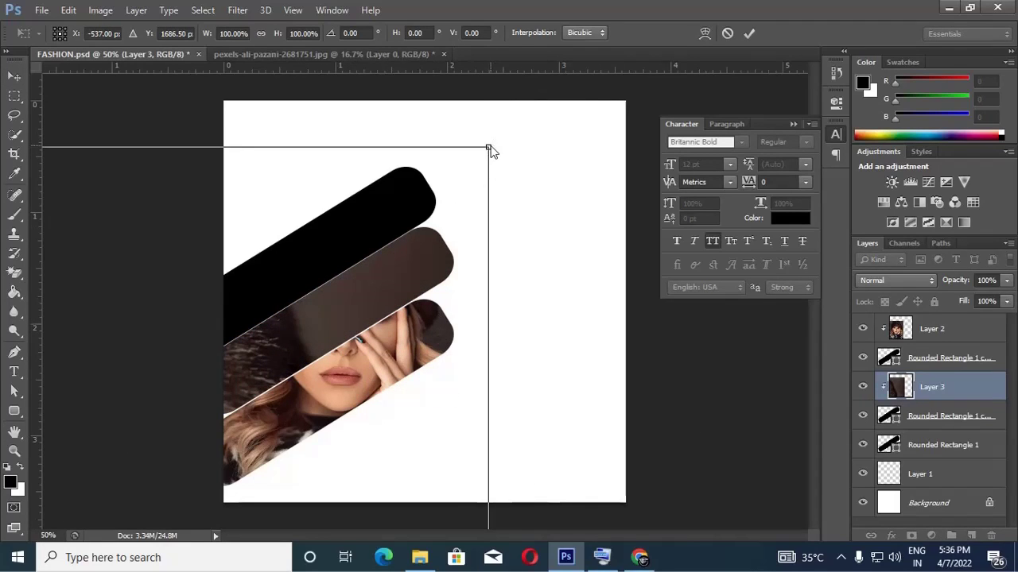
left_click_drag(489, 149, 534, 199)
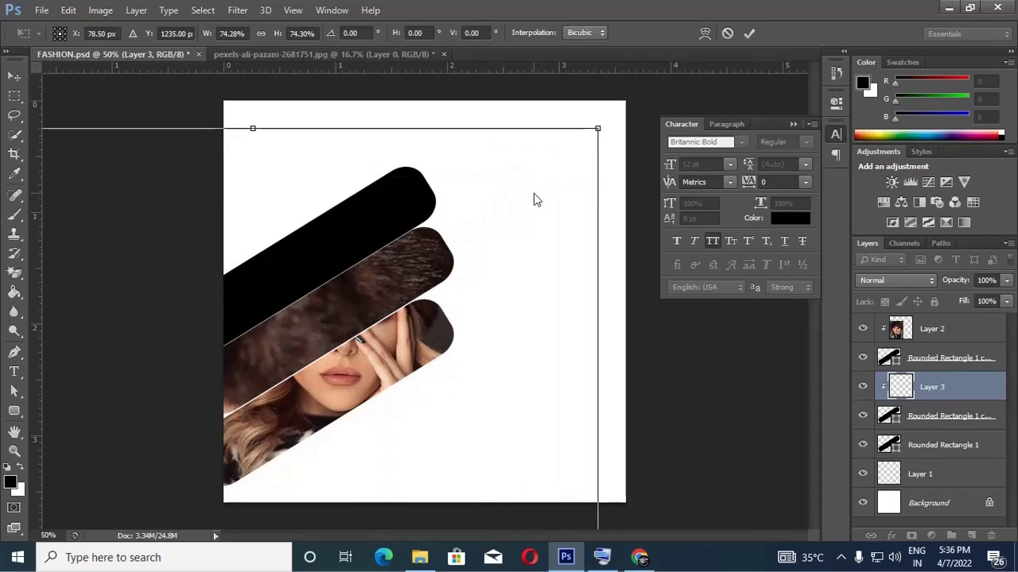
mouse_move(597, 131)
left_mouse_down()
mouse_move(380, 301)
mouse_move(348, 290)
mouse_move(356, 277)
left_mouse_up()
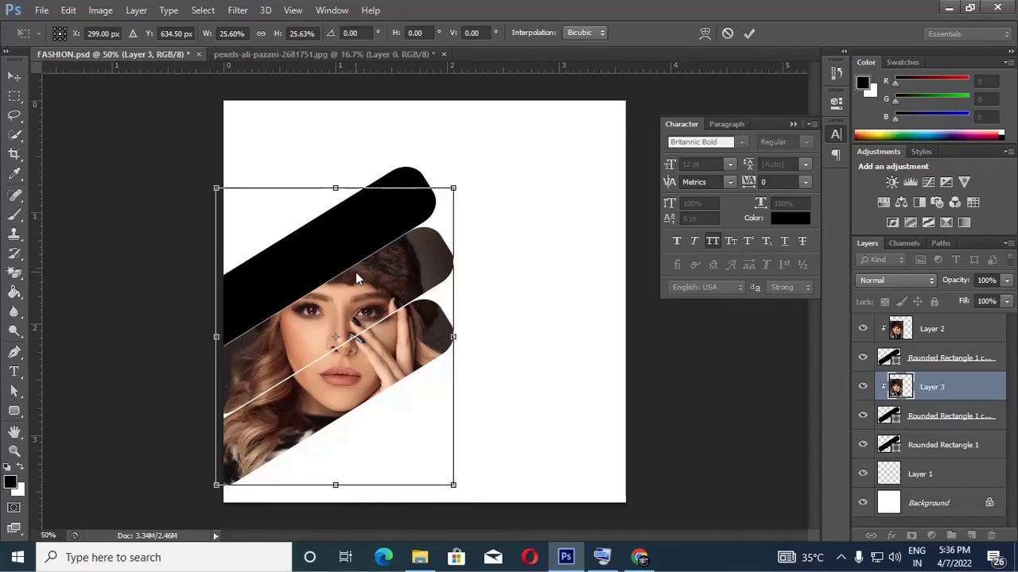
key("Left")
key("Left")
key("Left")
key("Left")
key("Left")
key("Left")
key("Left")
key("Left")
key("Left")
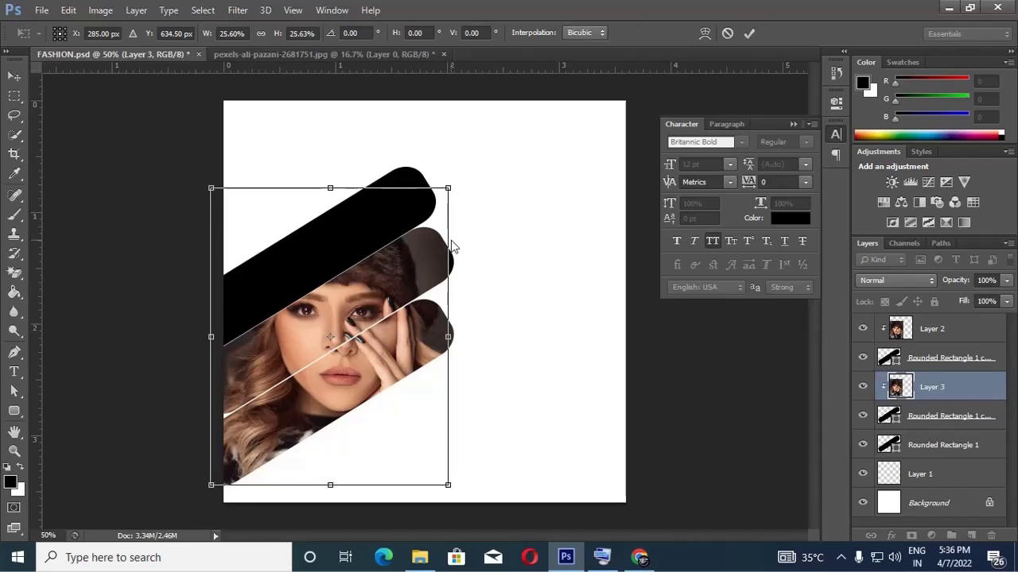
key("Return")
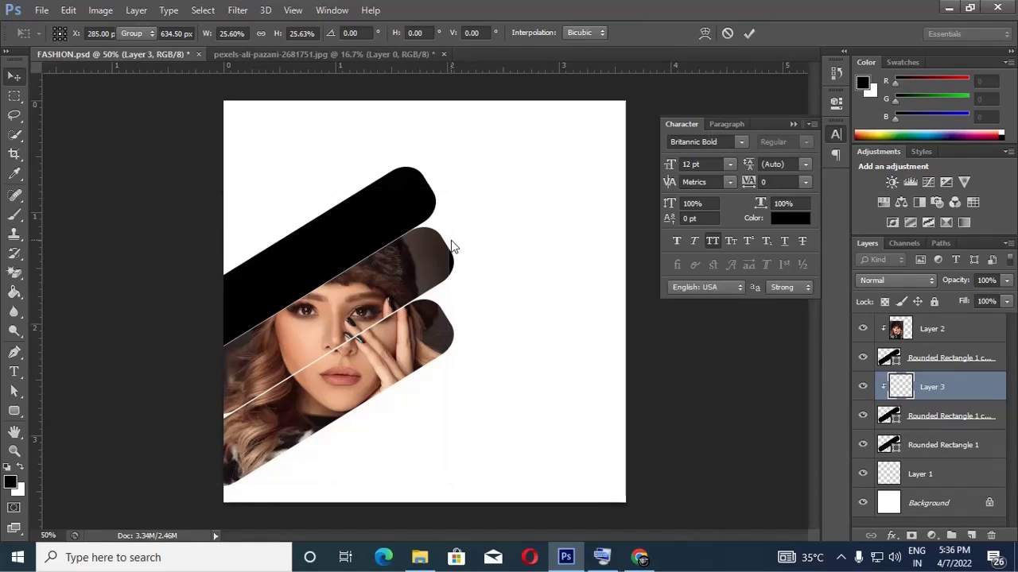
Recommit the Layer 3 transform and save FASHION.psd.
key("ctrl+t")
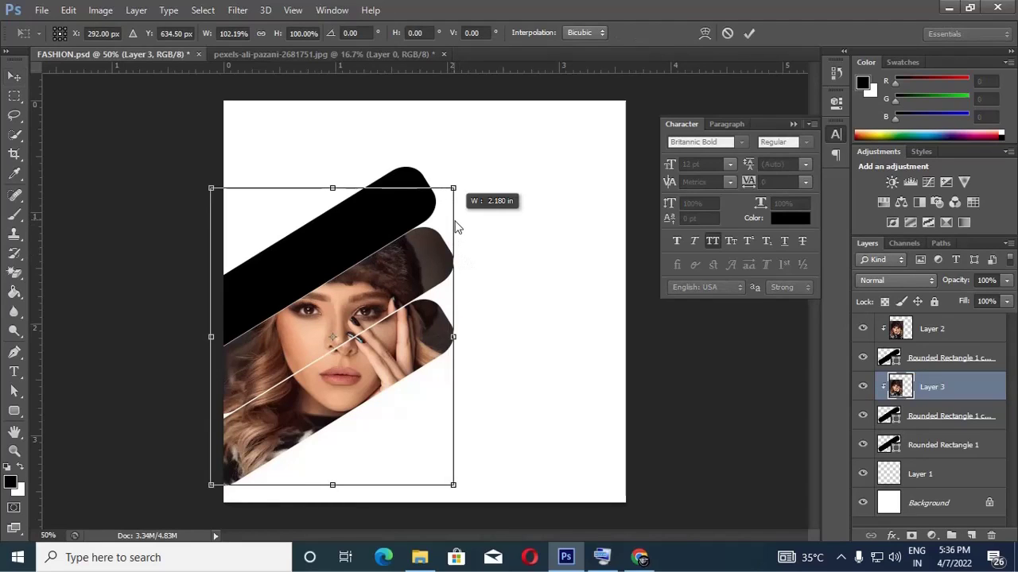
key("Return")
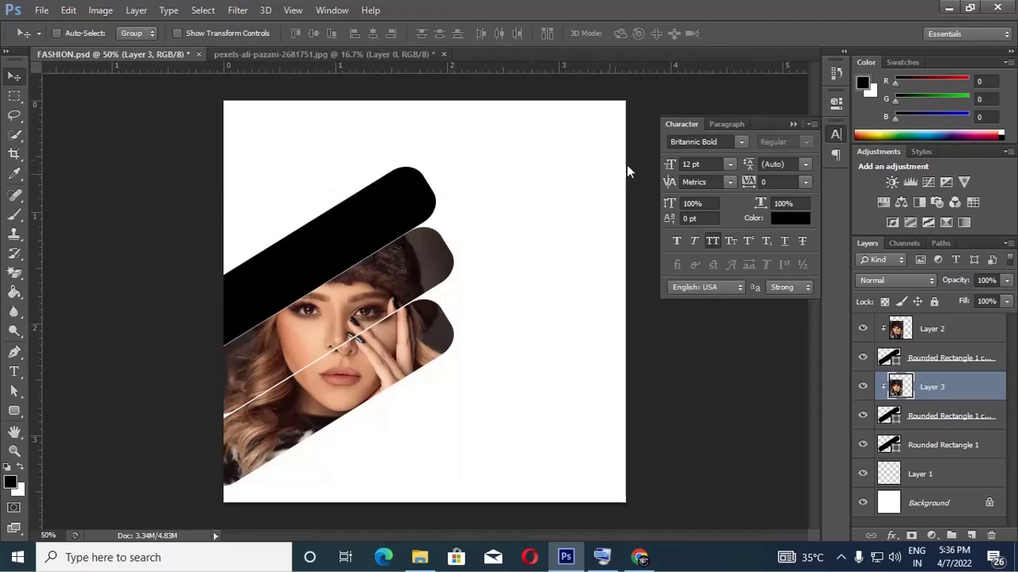
key("ctrl+s")
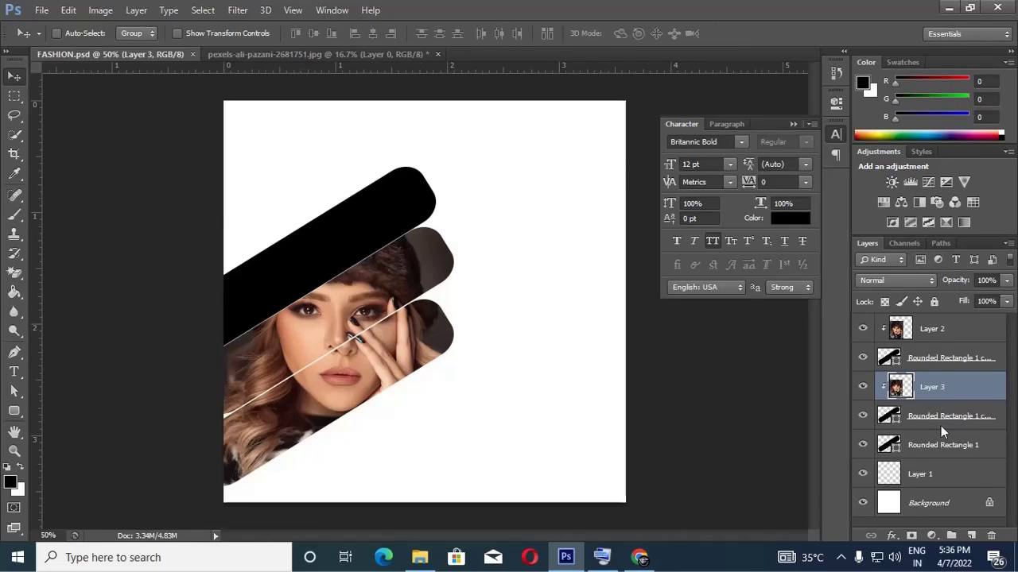
left_click(940, 442)
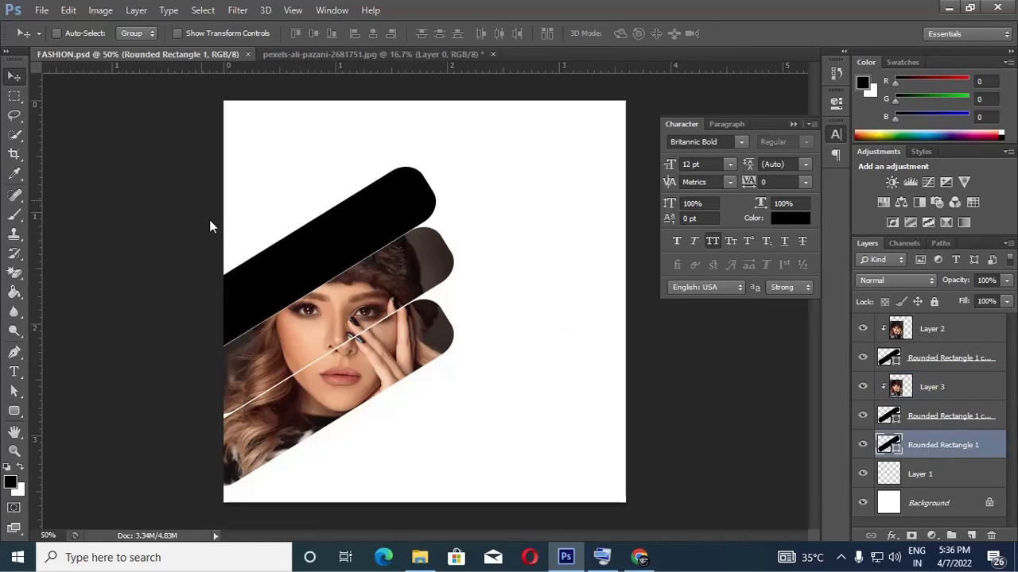
Bring a third copy of the pexels photo in as Layer 4 and clip it into the top bar.
left_click(41, 10)
left_click(55, 39)
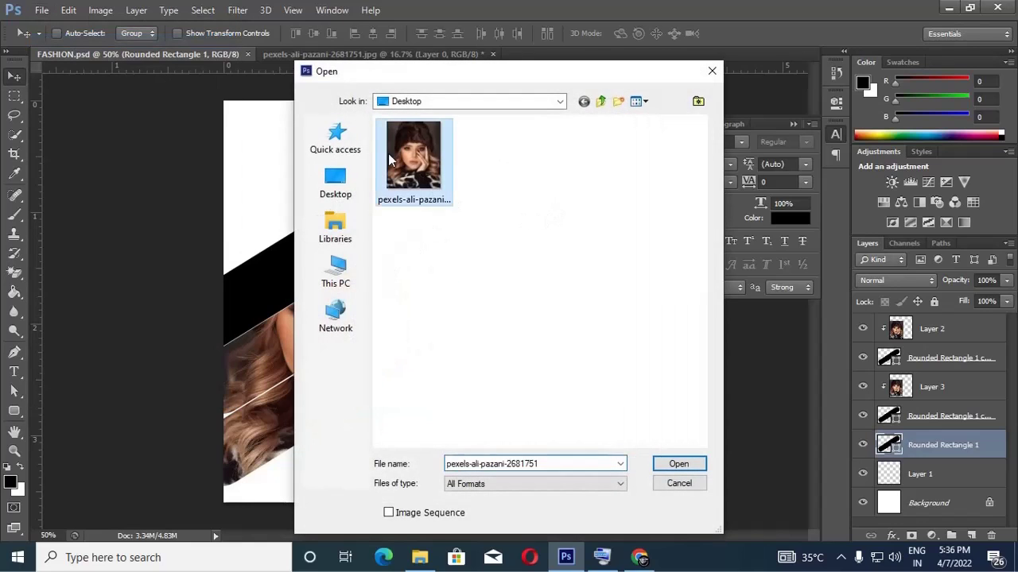
left_click(678, 463)
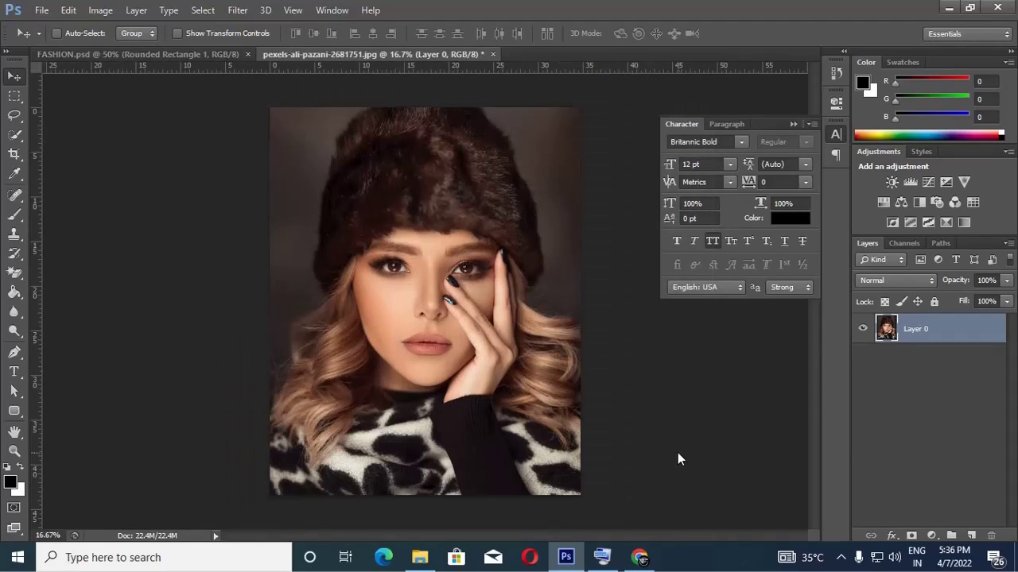
left_click_drag(423, 320, 262, 253)
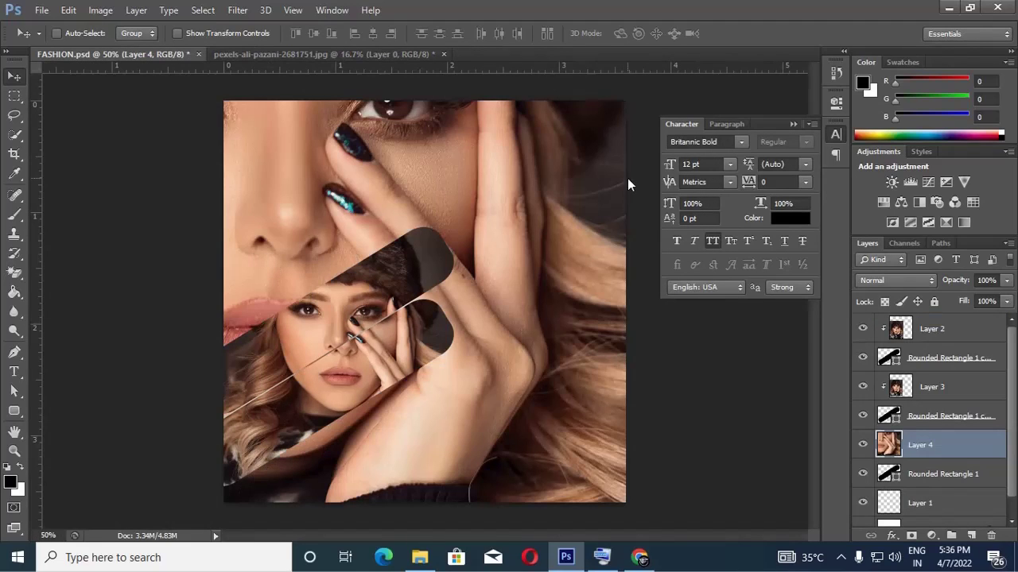
right_click(991, 450)
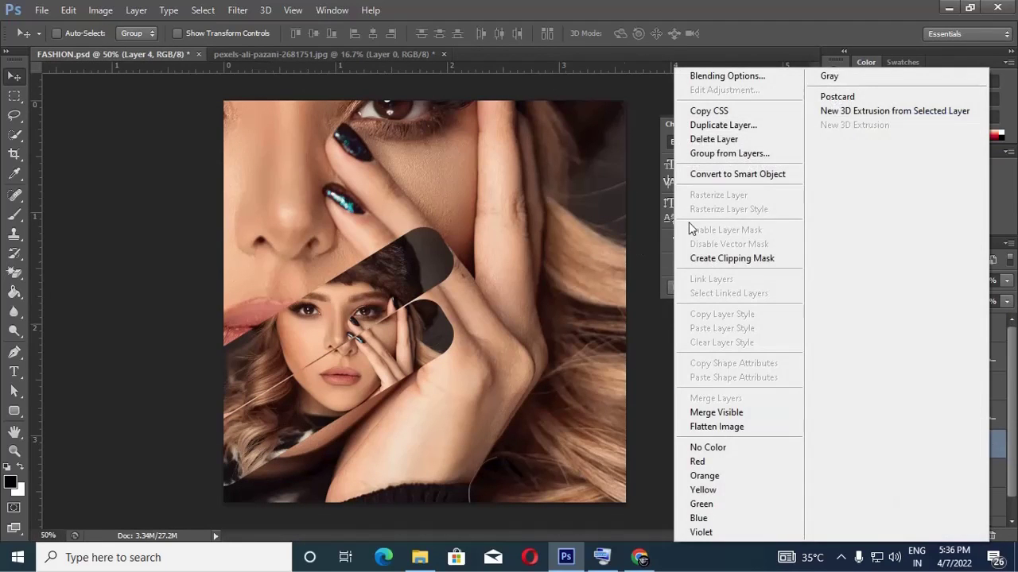
left_click(761, 257)
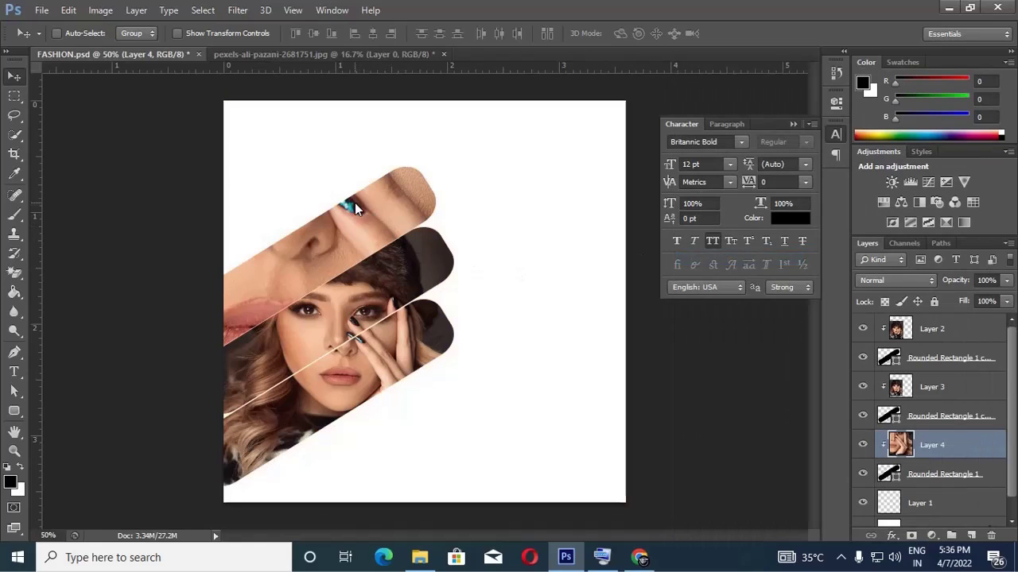
Scale the Layer 4 photo down to about 28% and position it over the top bar.
key("ctrl+t")
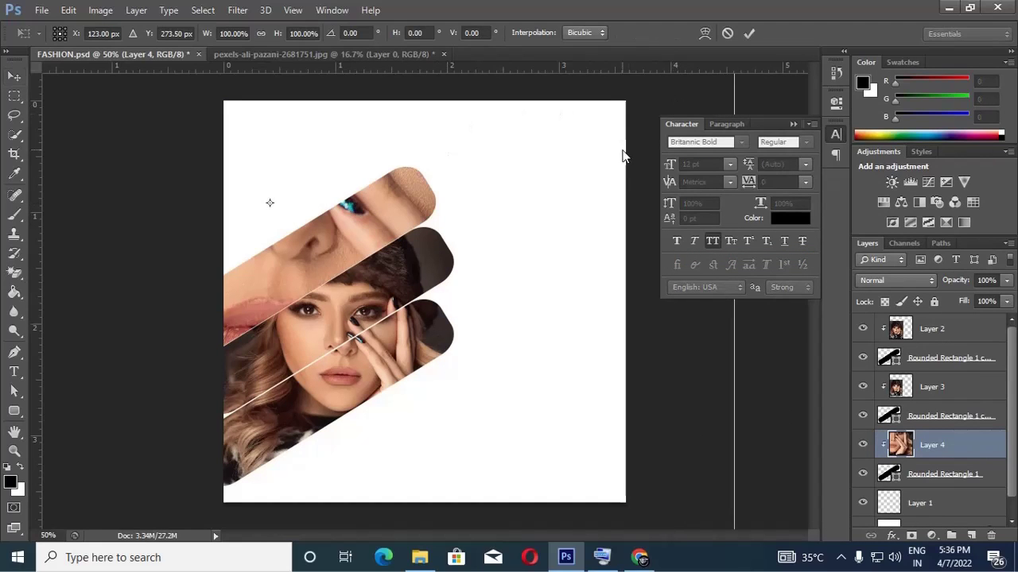
left_click_drag(622, 155, 482, 403)
left_click_drag(545, 211, 535, 394)
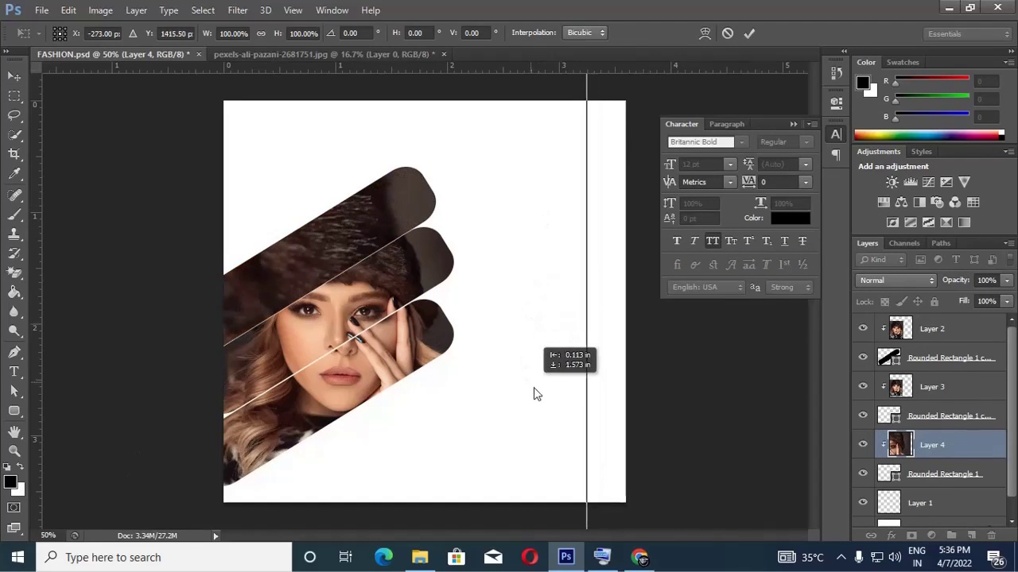
left_click_drag(514, 177, 548, 379)
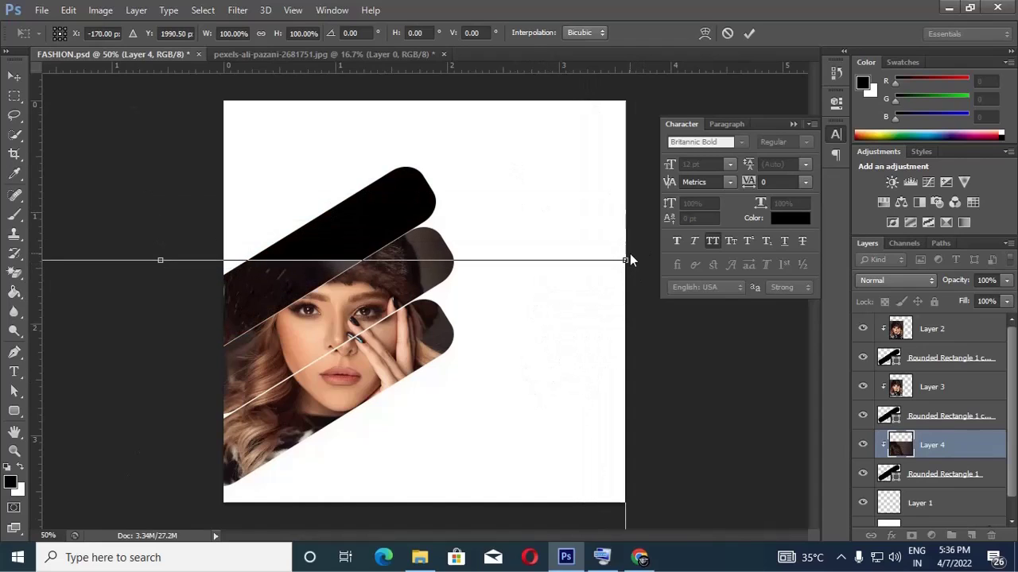
left_click_drag(626, 260, 491, 157)
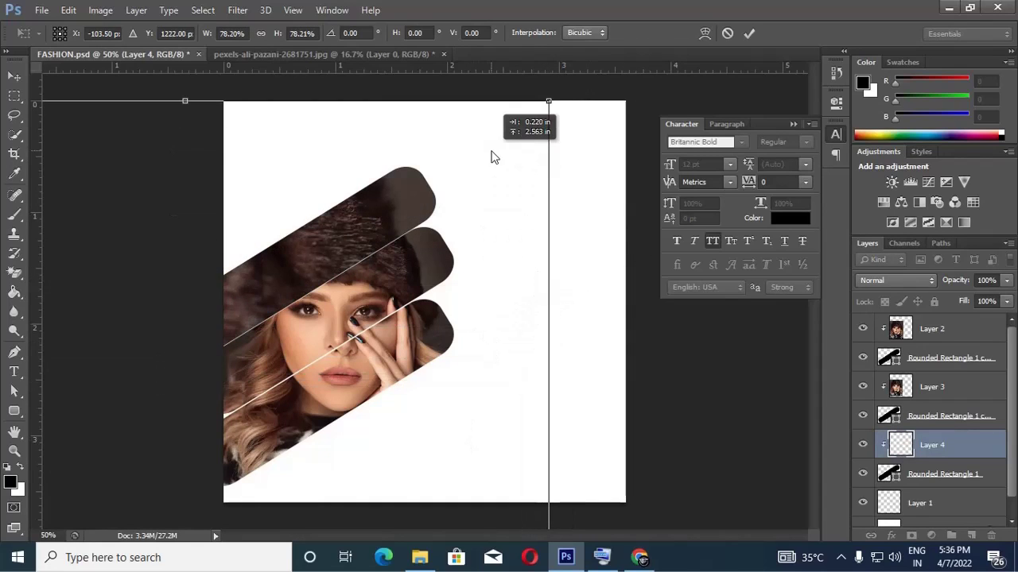
left_click_drag(550, 105, 332, 371)
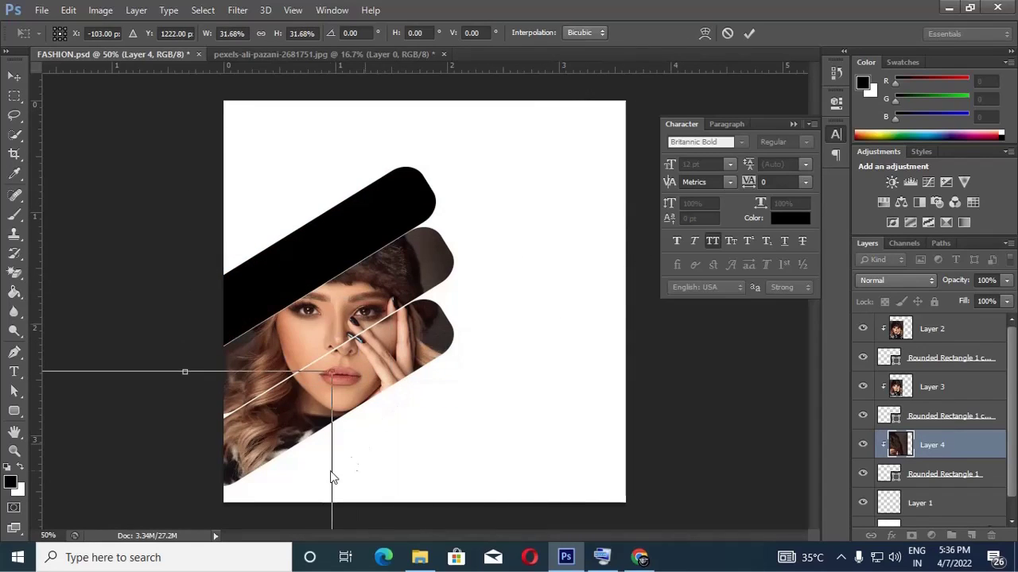
left_click_drag(333, 477, 566, 202)
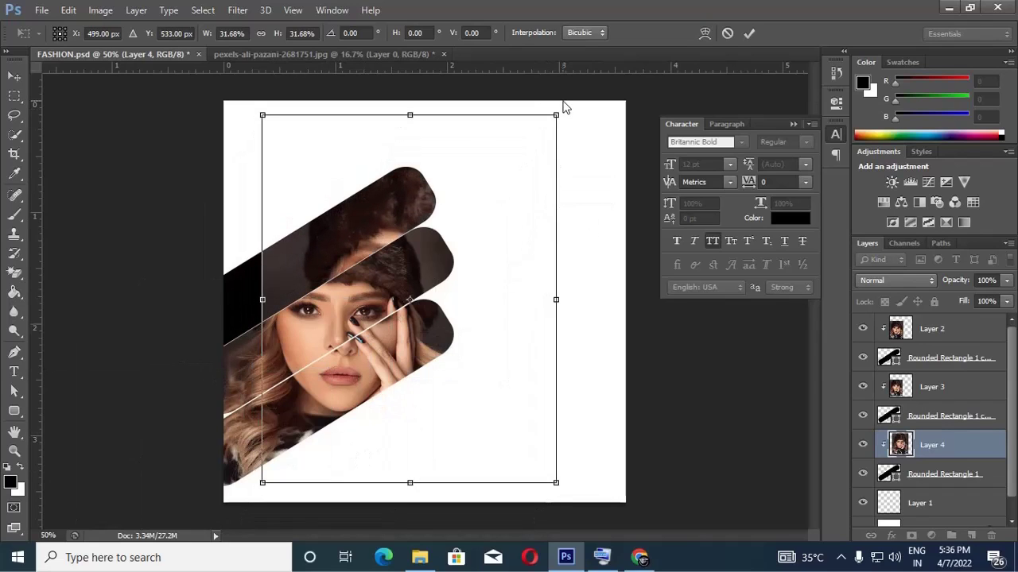
left_click_drag(556, 115, 537, 141)
mouse_move(484, 195)
left_mouse_down()
mouse_move(388, 232)
mouse_move(409, 70)
mouse_move(403, 224)
mouse_move(412, 235)
mouse_move(417, 216)
left_mouse_up()
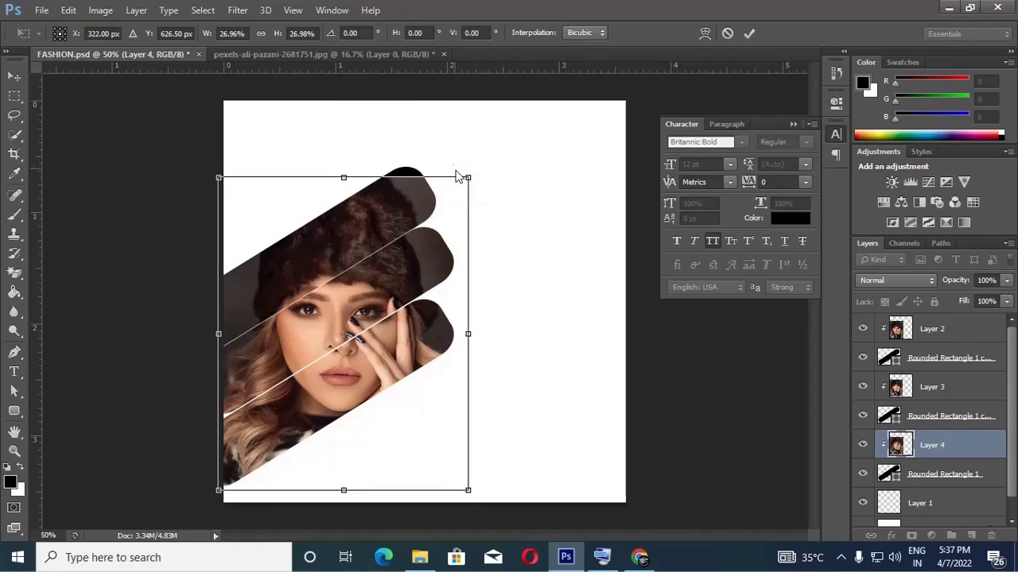
Enlarge the photo slightly, stretch it taller and tilt it about -6.7 degrees.
left_click_drag(473, 178, 477, 165)
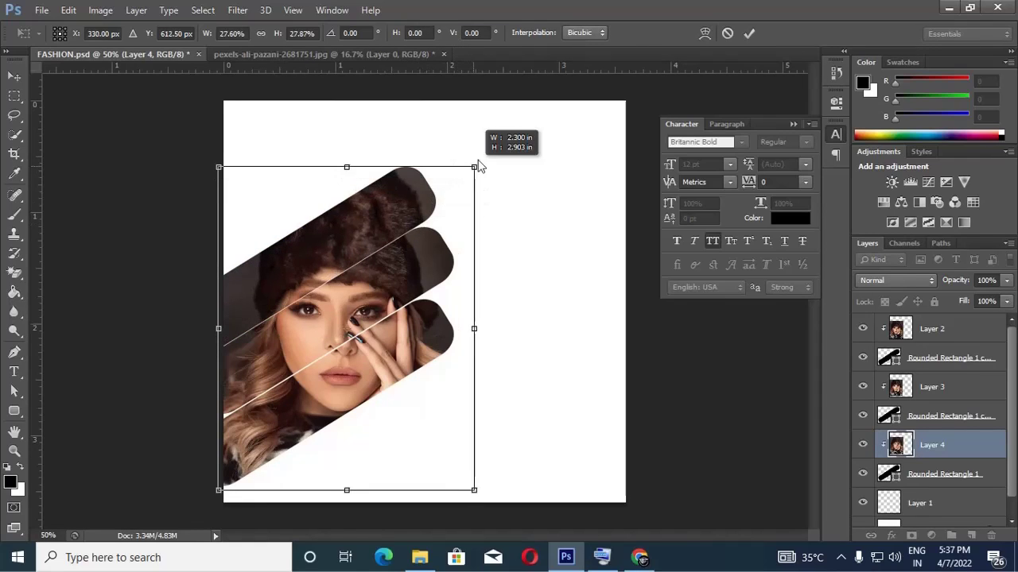
left_click_drag(431, 204, 424, 213)
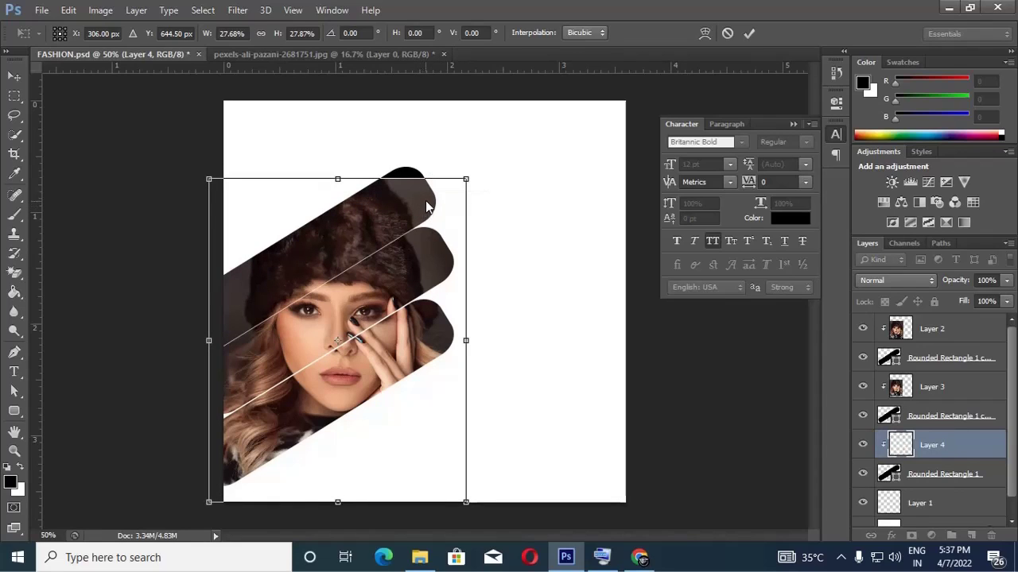
left_click_drag(399, 181, 398, 169)
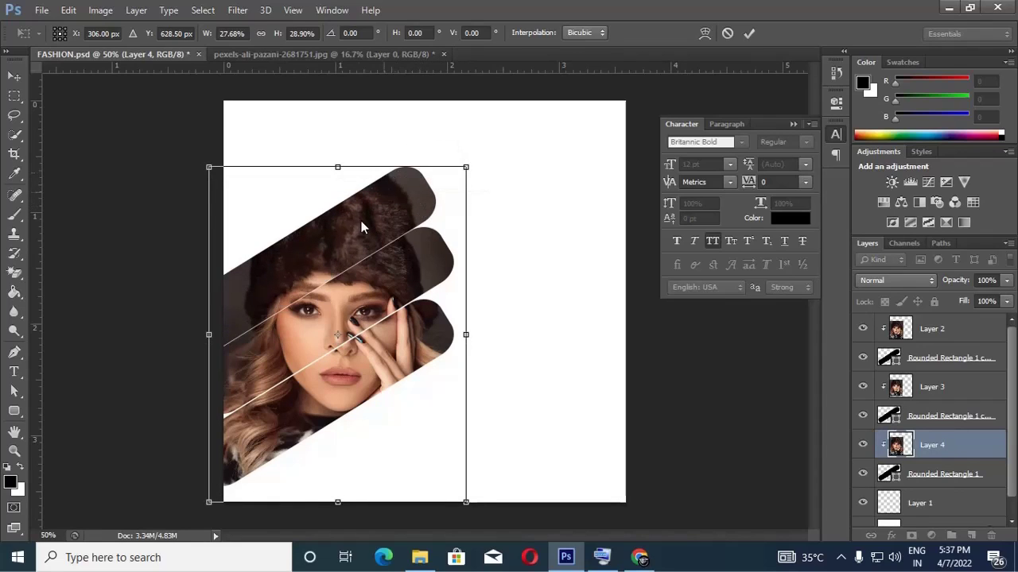
left_click_drag(361, 221, 364, 221)
left_click_drag(510, 156, 488, 138)
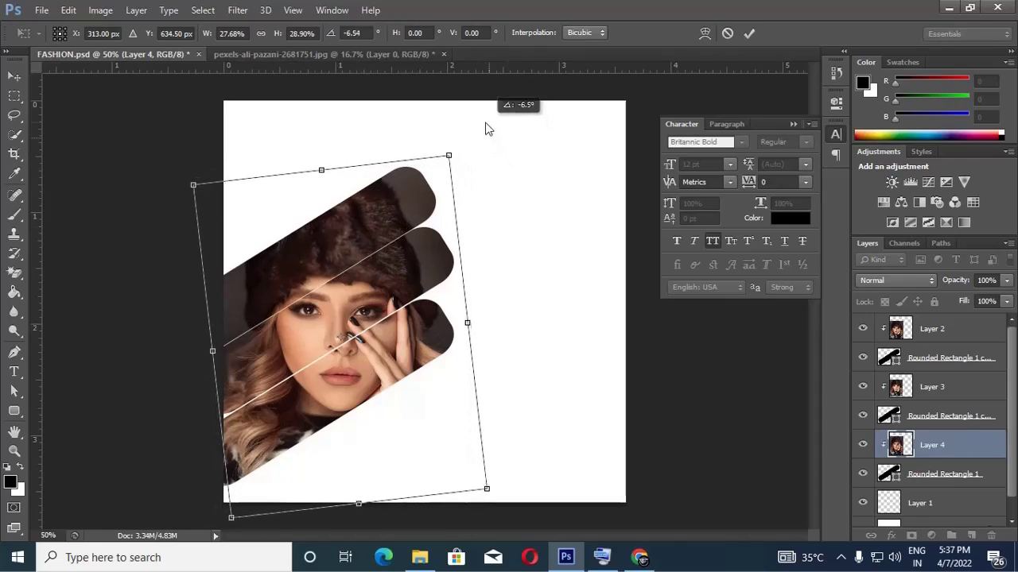
mouse_move(361, 220)
left_mouse_down()
mouse_move(378, 229)
mouse_move(367, 220)
left_mouse_up()
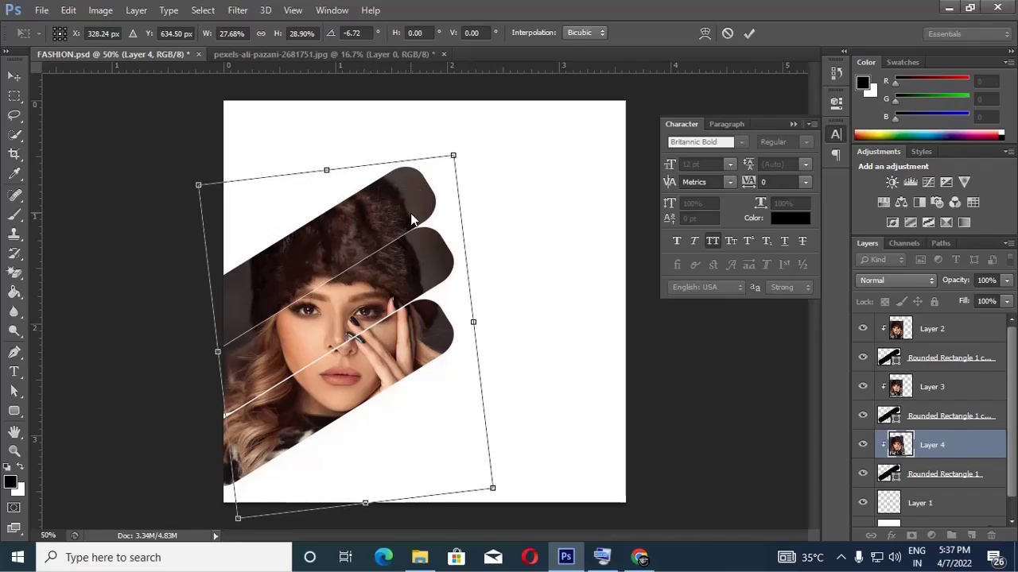
Nudge the photo a few pixels left, down and right, then commit the transform.
key("Left")
key("Left")
key("Left")
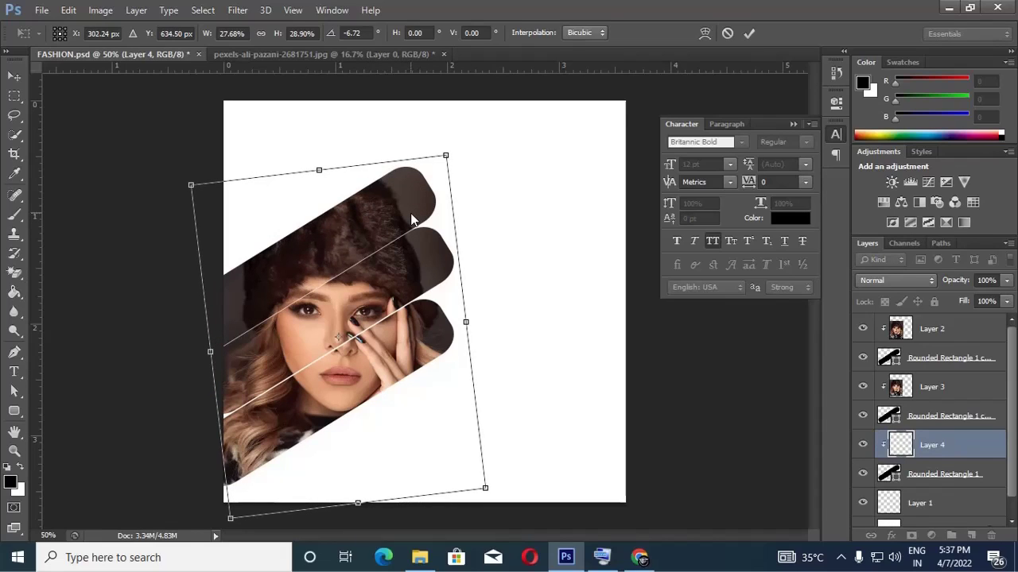
key("Left")
key("Left")
key("Left")
key("Left")
key("Left")
key("Left")
key("Left")
key("Left")
key("Left")
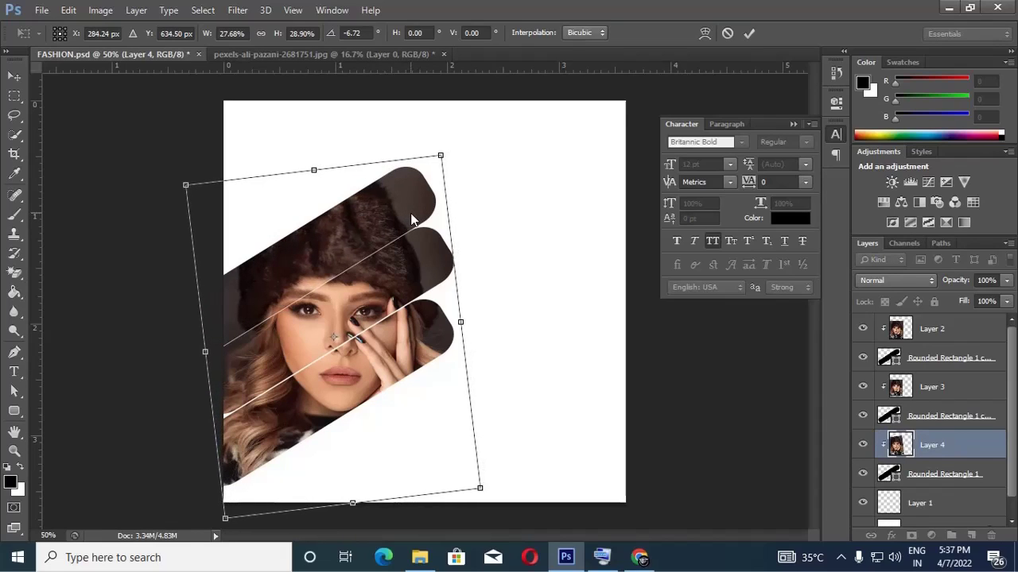
key("Left")
key("Left")
key("Left")
key("Down")
key("Down")
key("Down")
key("Down")
key("Down")
key("Down")
key("Down")
key("Right")
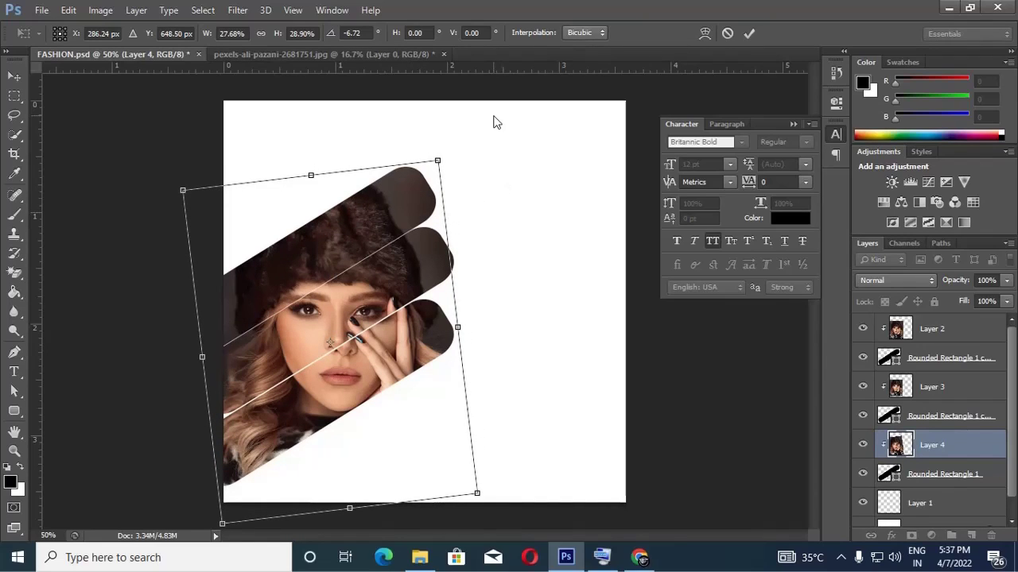
key("Return")
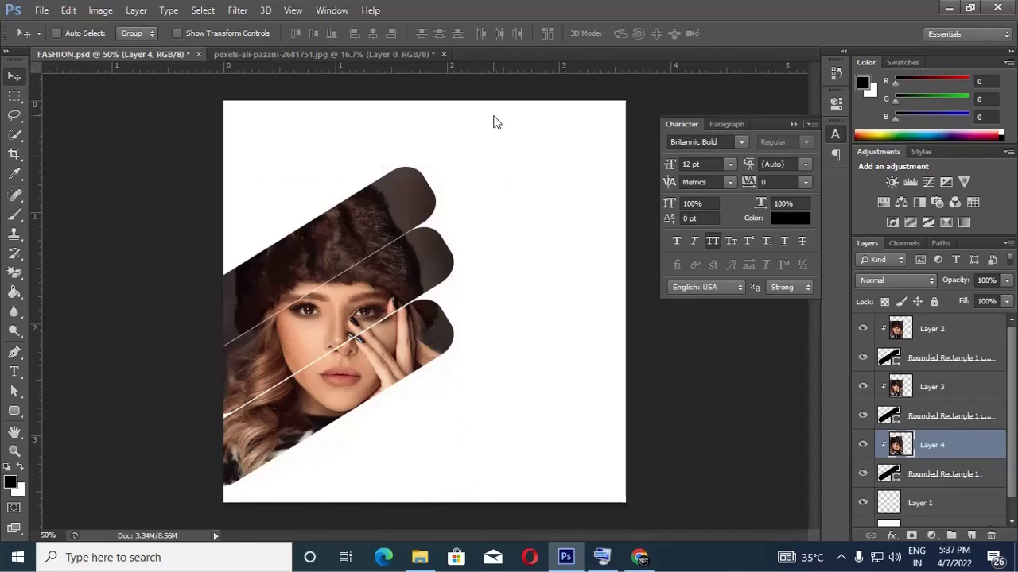
Save, then draw a magenta circle and move it behind the 50% OFF text.
key("ctrl+s")
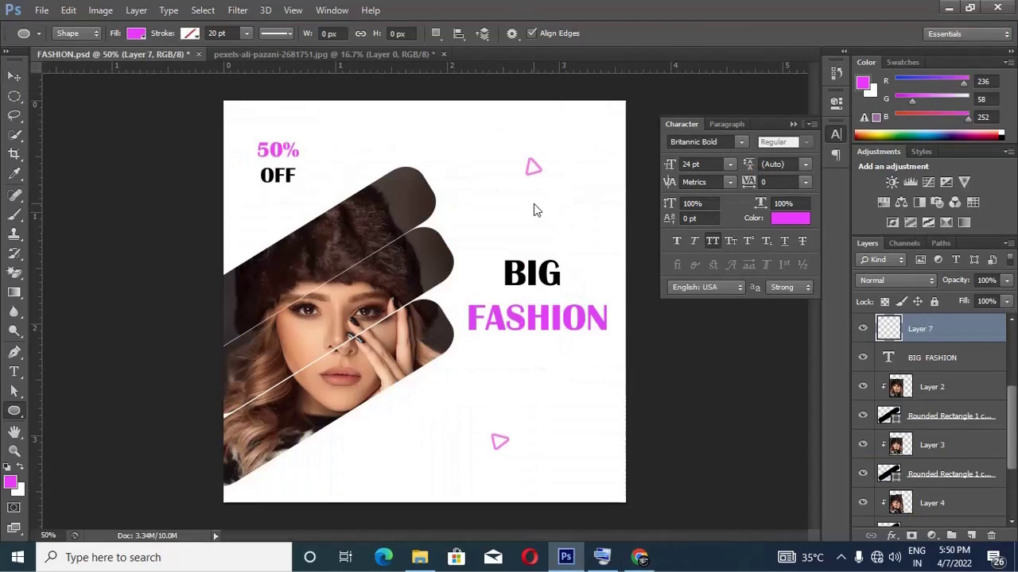
left_click_drag(534, 203, 633, 312)
left_click(14, 76)
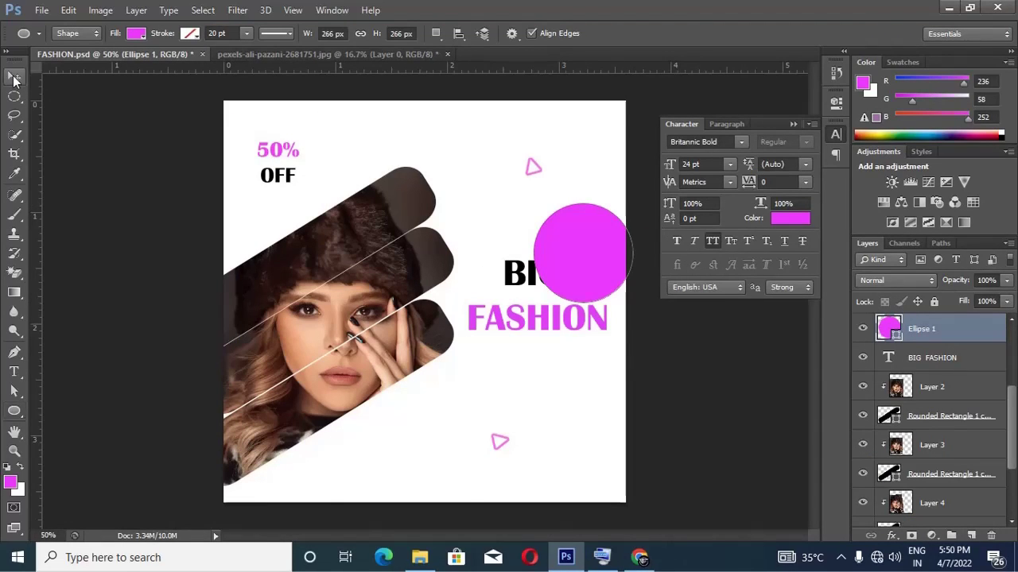
left_click_drag(562, 224, 267, 151)
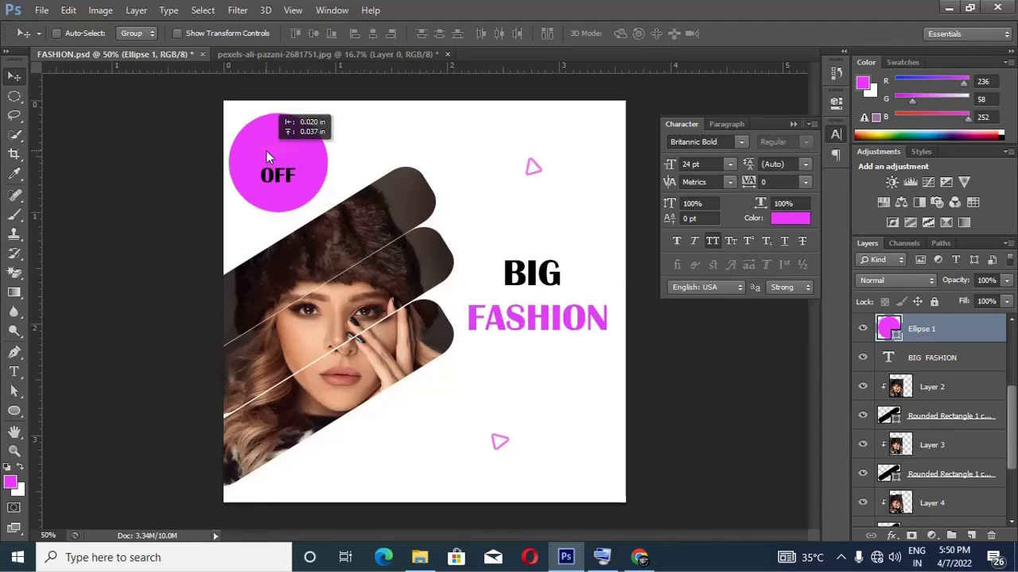
Recolour the 50% OFF text white and commit the change.
left_click(15, 372)
left_click_drag(260, 149, 310, 175)
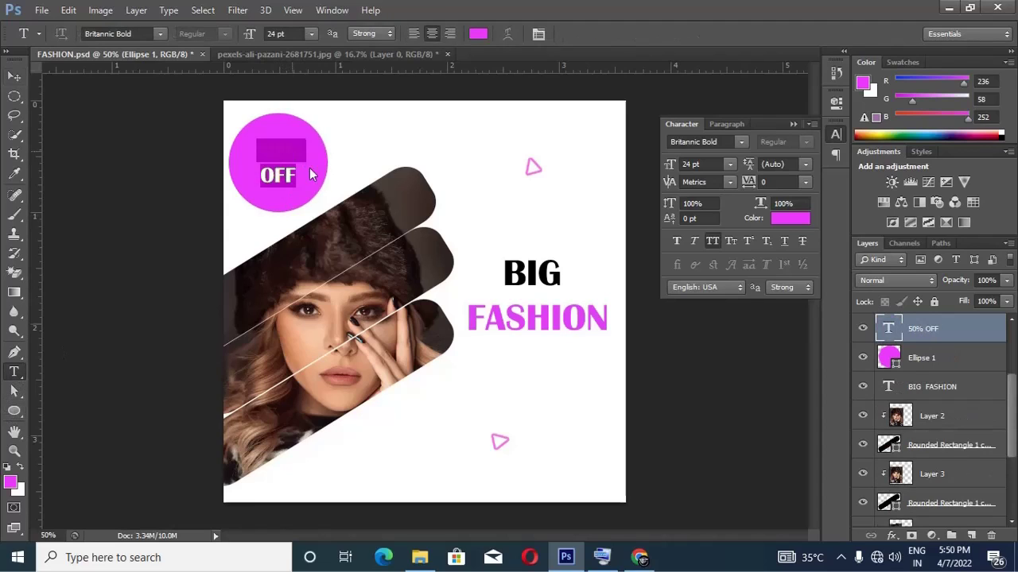
left_click(24, 468)
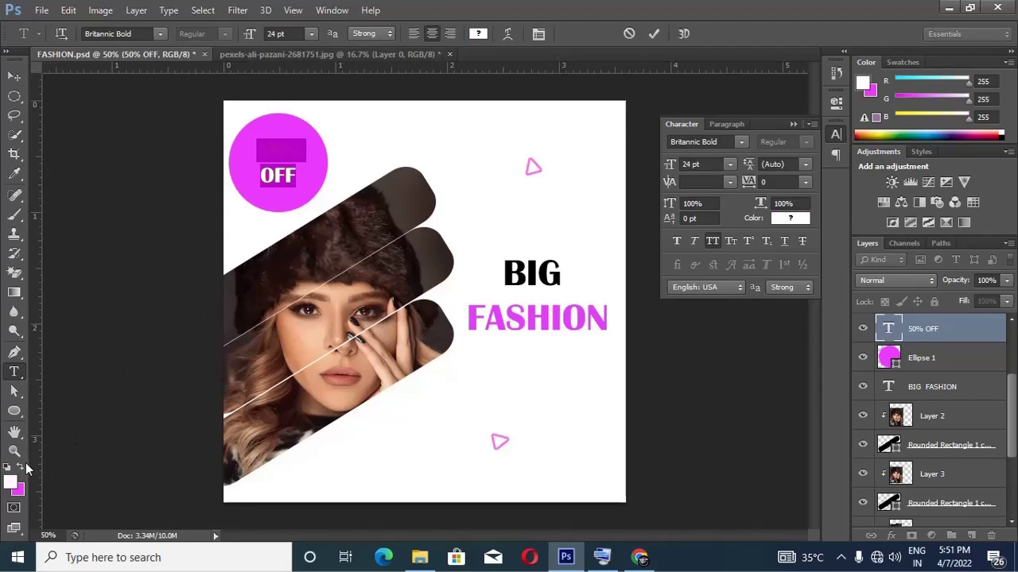
left_click(655, 37)
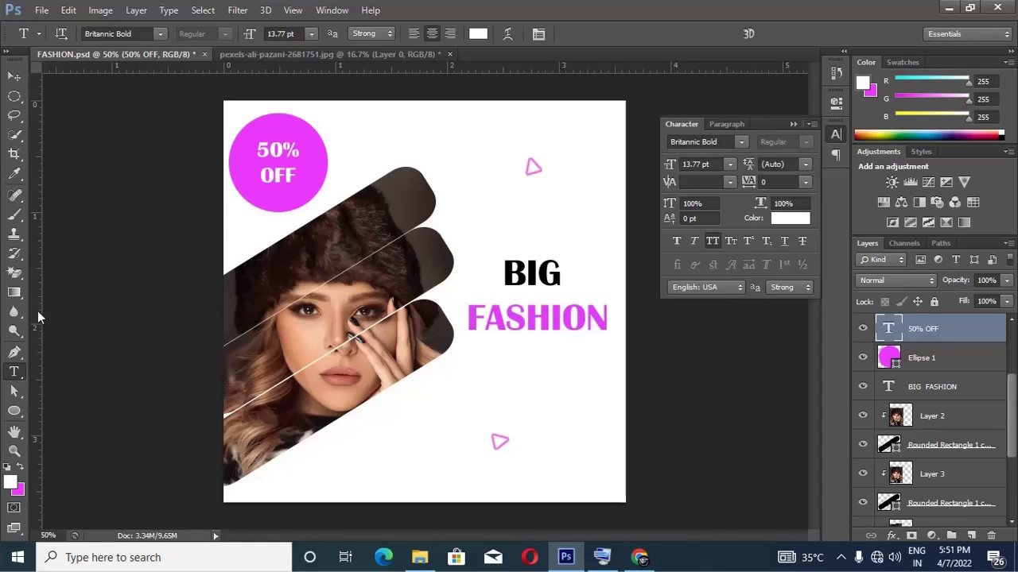
Draw a large circle on a new layer over the poster's right side.
left_click(14, 411)
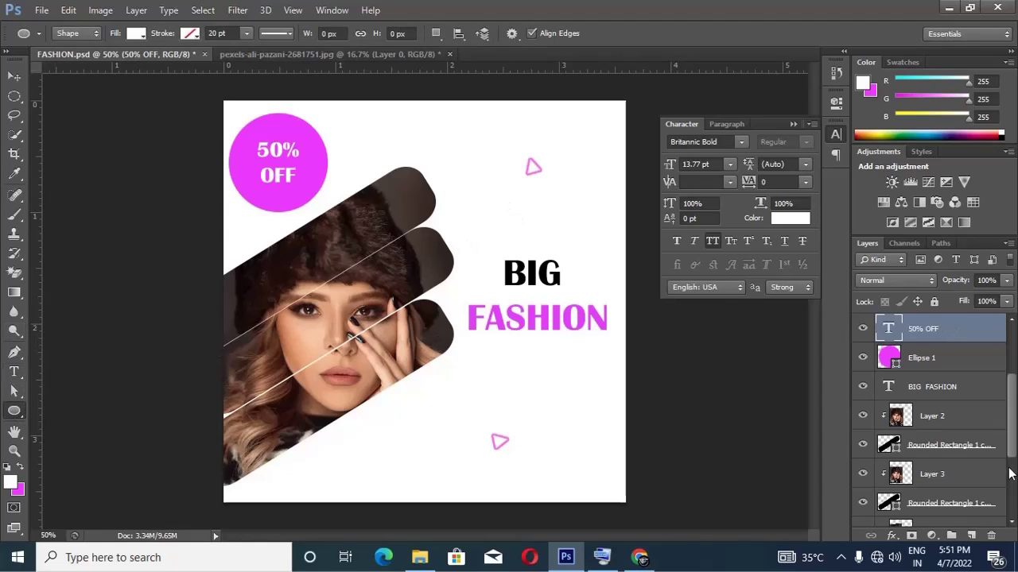
left_click(971, 536)
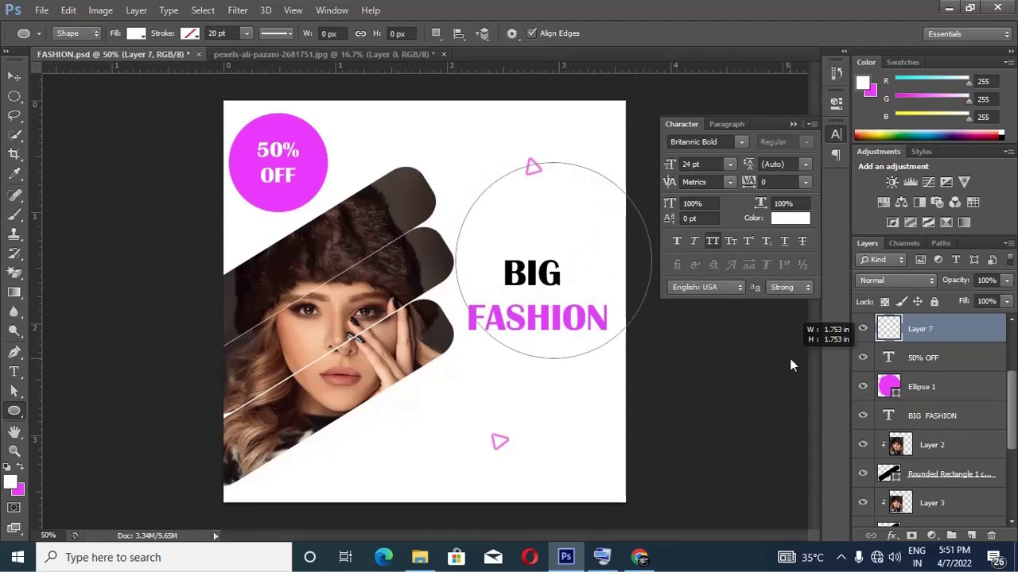
left_click_drag(457, 168, 789, 358)
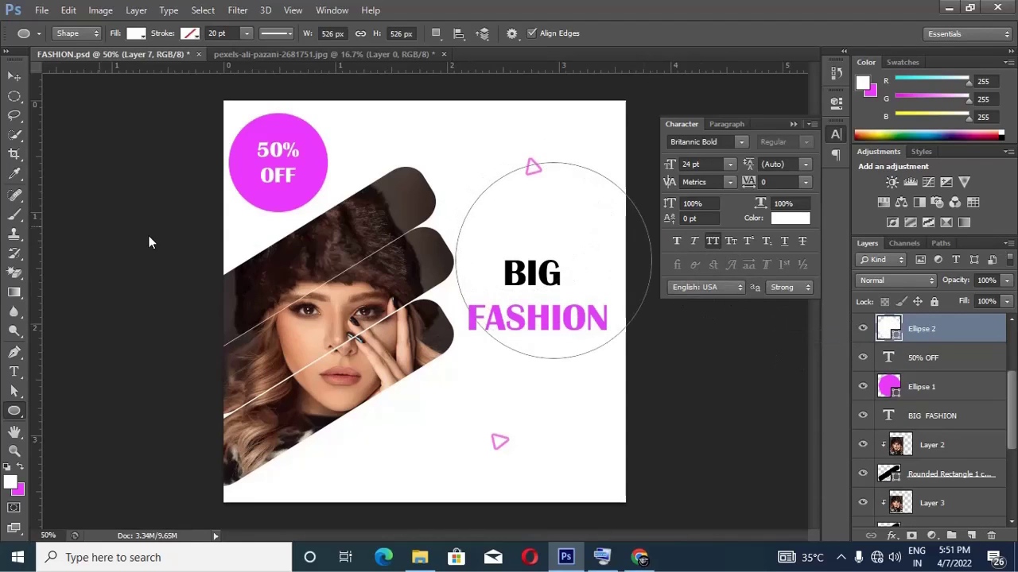
Rasterize the large circle and fill it solid magenta with the Paint Bucket.
left_click(24, 469)
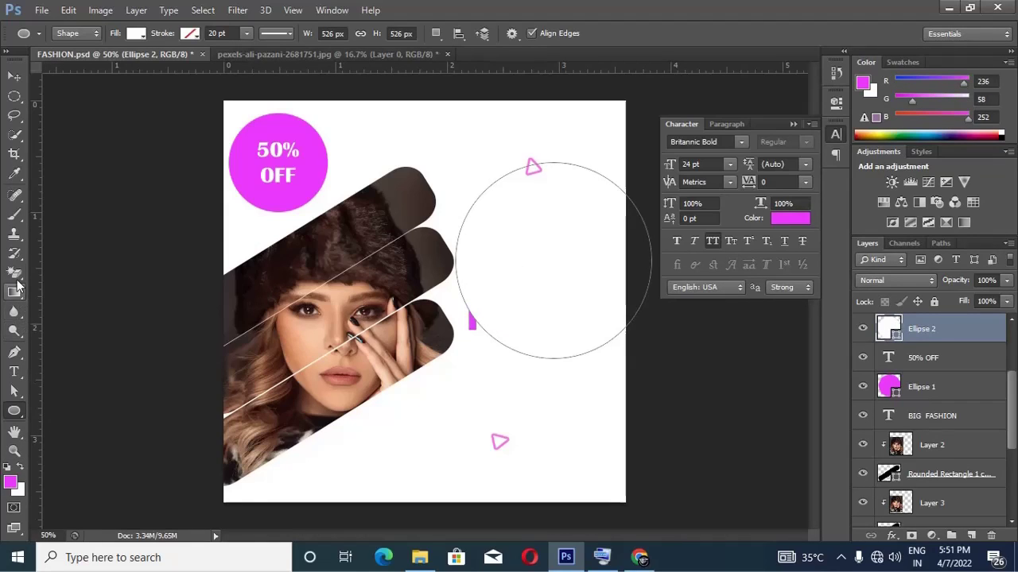
left_click(15, 273)
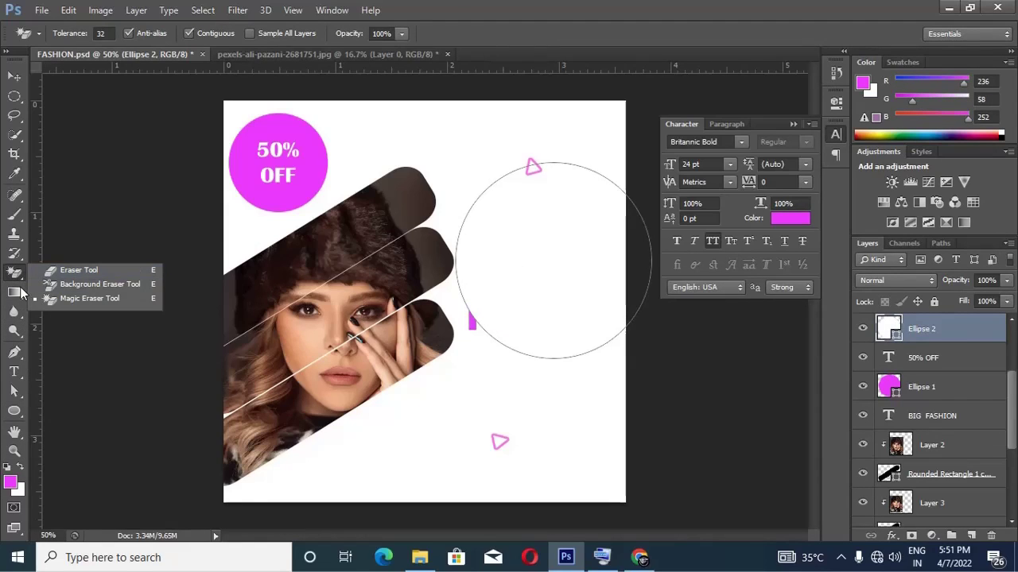
left_click(14, 292)
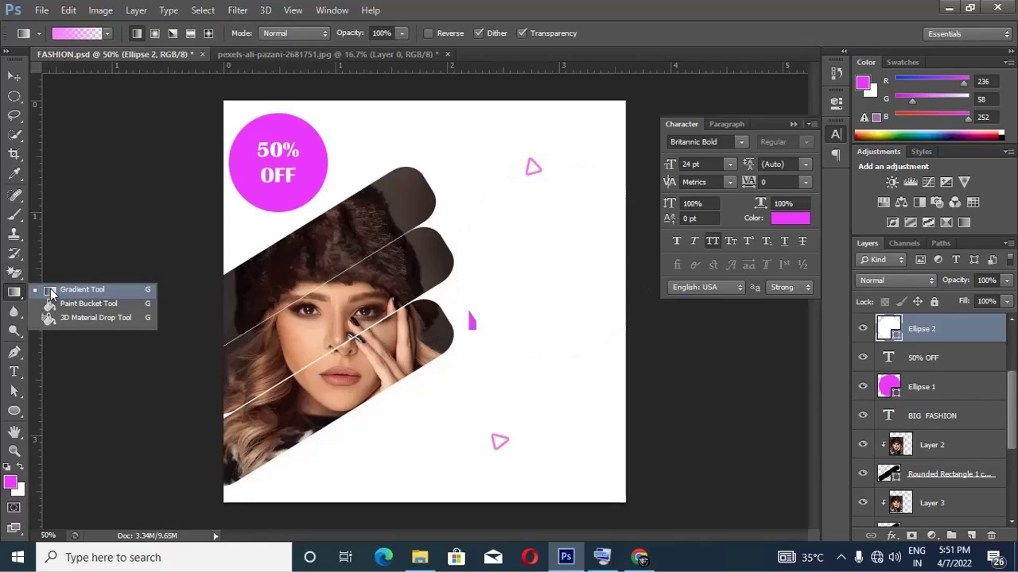
left_click(54, 303)
left_click(517, 256)
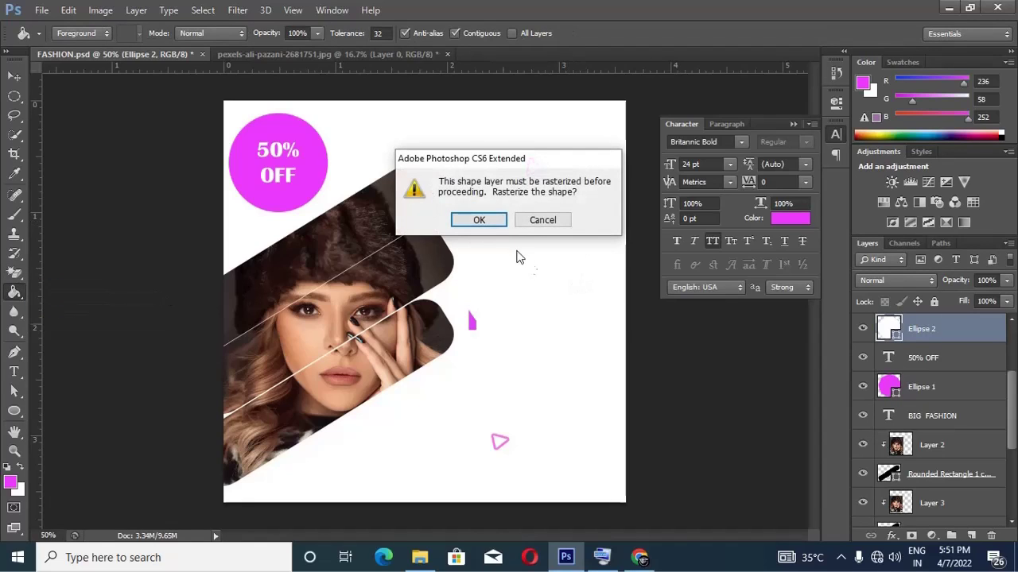
left_click(478, 221)
left_click(530, 301)
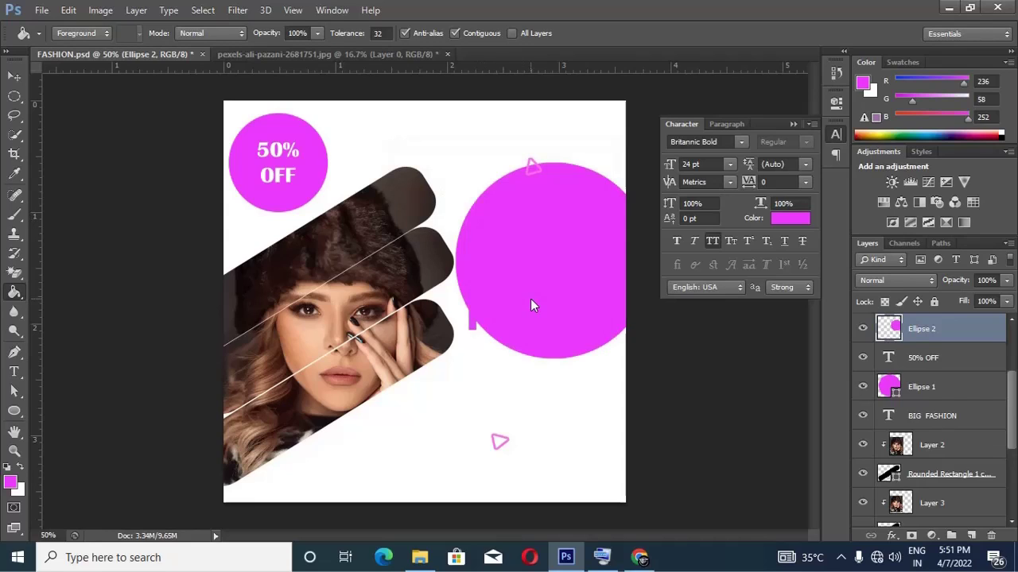
Move the big magenta circle up and rotate it about -106° along the top edge.
key("v")
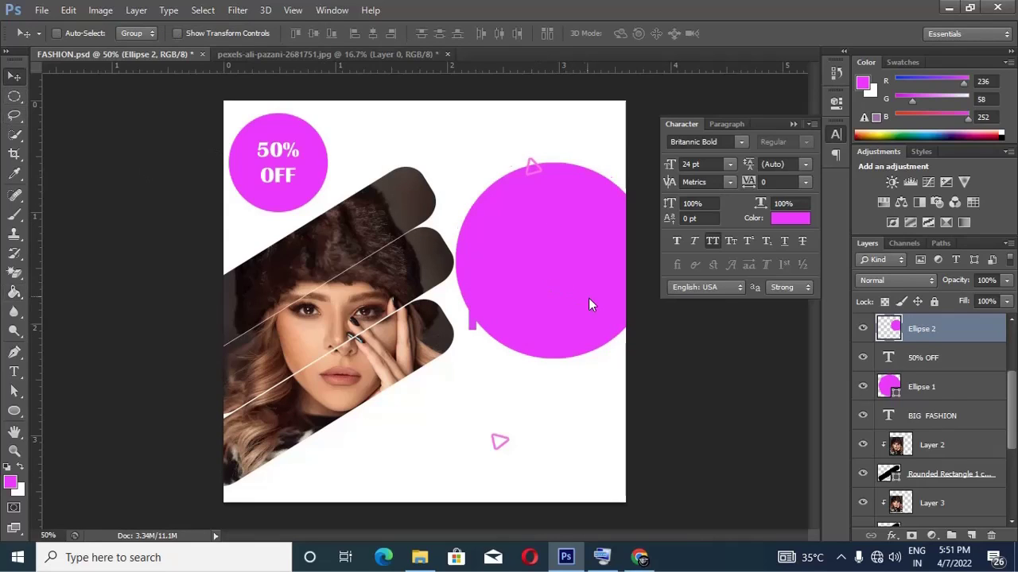
mouse_move(588, 298)
left_mouse_down()
mouse_move(447, 165)
mouse_move(581, 148)
mouse_move(610, 102)
mouse_move(631, 116)
mouse_move(622, 90)
mouse_move(506, 78)
mouse_move(449, 89)
mouse_move(447, 152)
mouse_move(465, 215)
left_mouse_up()
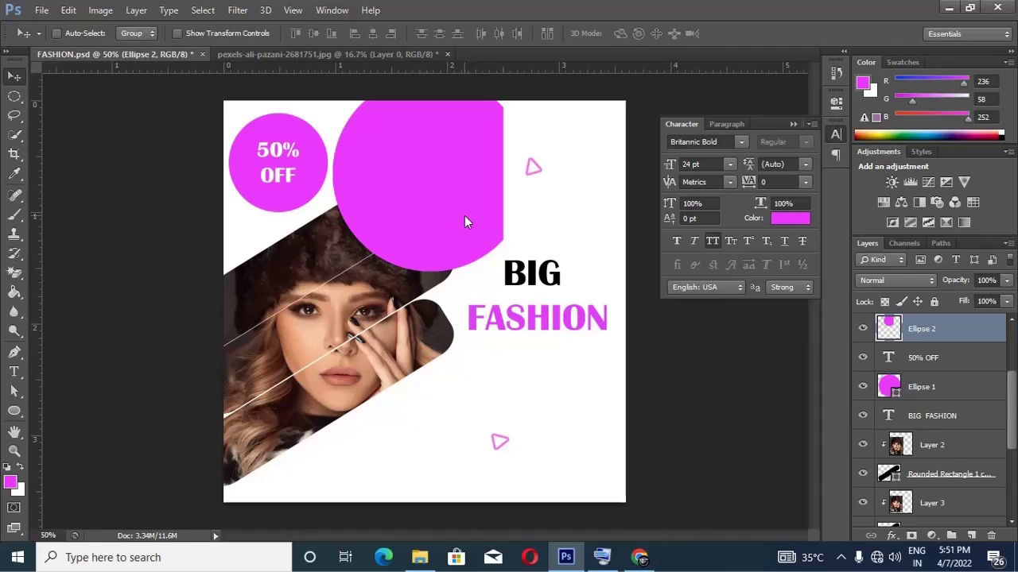
key("ctrl+t")
mouse_move(537, 68)
left_mouse_down()
mouse_move(570, 82)
mouse_move(555, 50)
left_mouse_up()
mouse_move(501, 165)
left_mouse_down()
mouse_move(581, 90)
mouse_move(521, 82)
left_mouse_up()
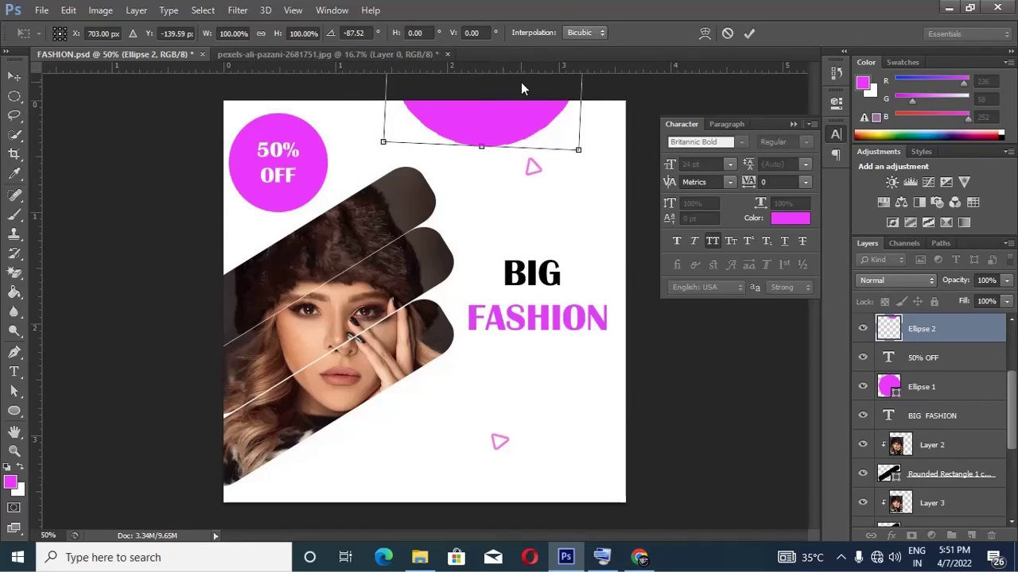
left_click_drag(521, 88, 513, 104)
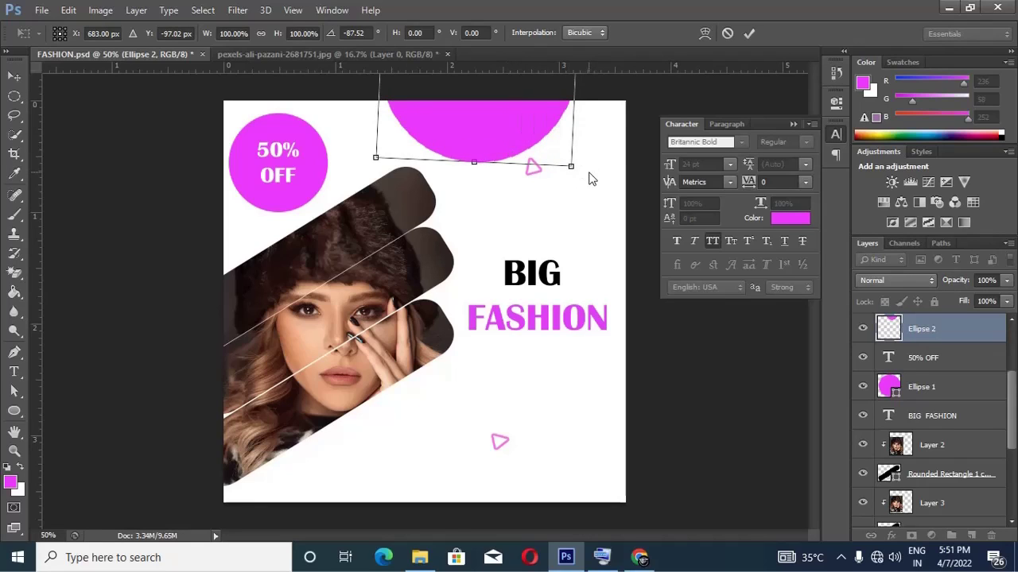
left_click_drag(590, 178, 601, 139)
left_click_drag(511, 119, 501, 117)
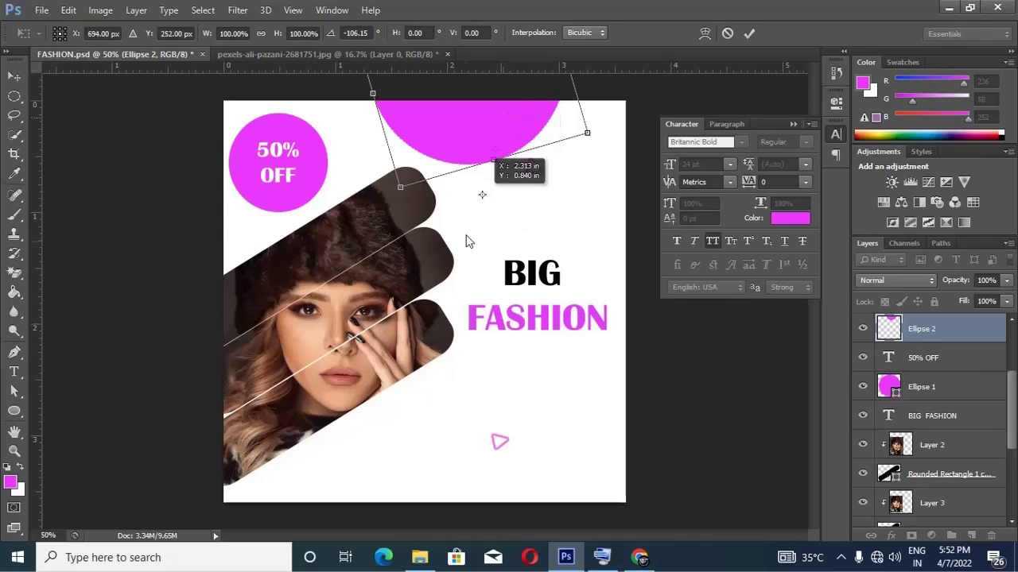
left_click(427, 334, "alt")
mouse_move(428, 334)
left_mouse_down()
mouse_move(461, 137)
mouse_move(477, 121)
left_mouse_up()
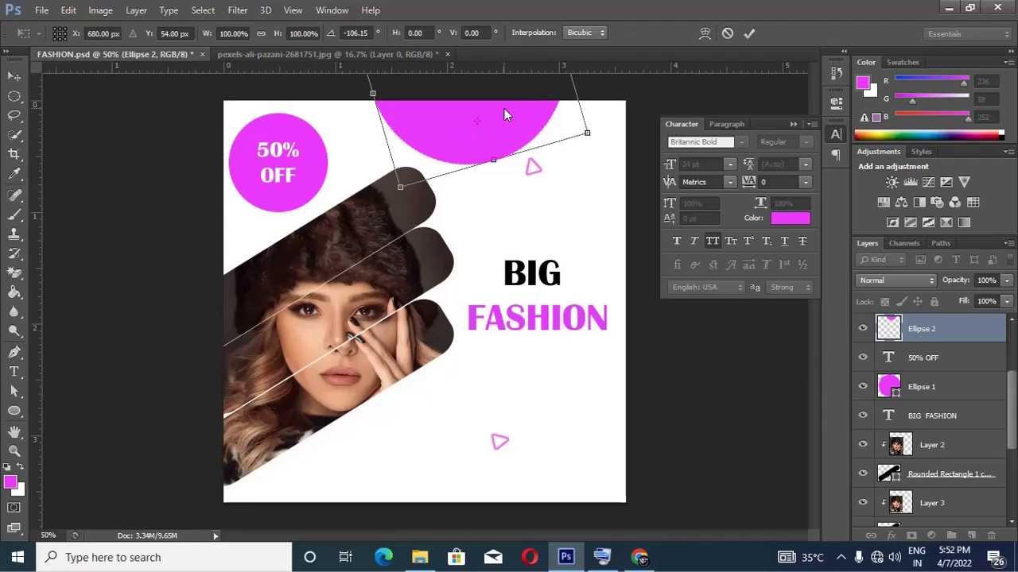
key("Return")
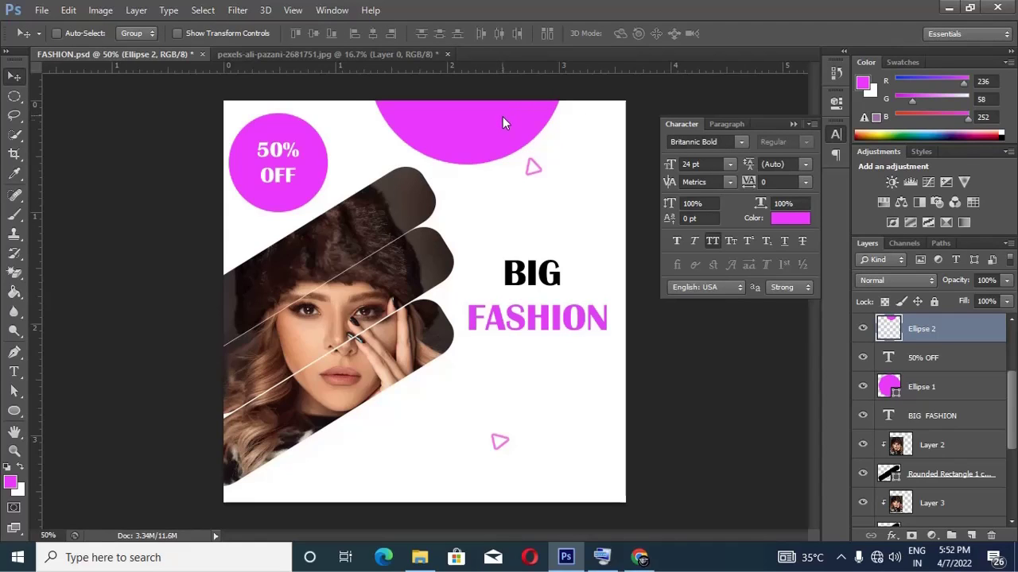
Duplicate the top magenta circle down to the poster's bottom.
left_click_drag(503, 123, 421, 551)
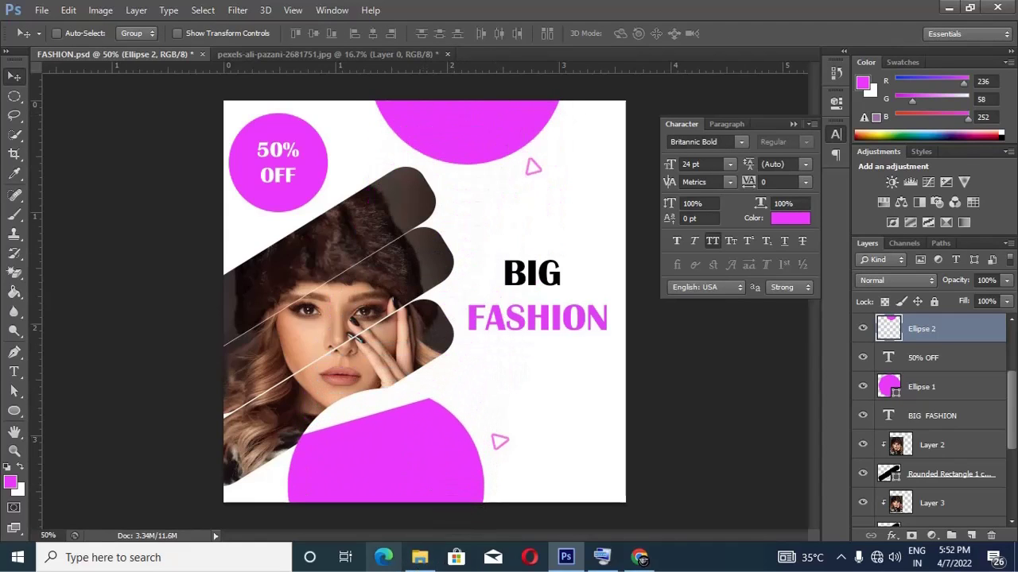
key("ctrl+z")
left_click_drag(438, 157, 421, 556)
key("ctrl+z")
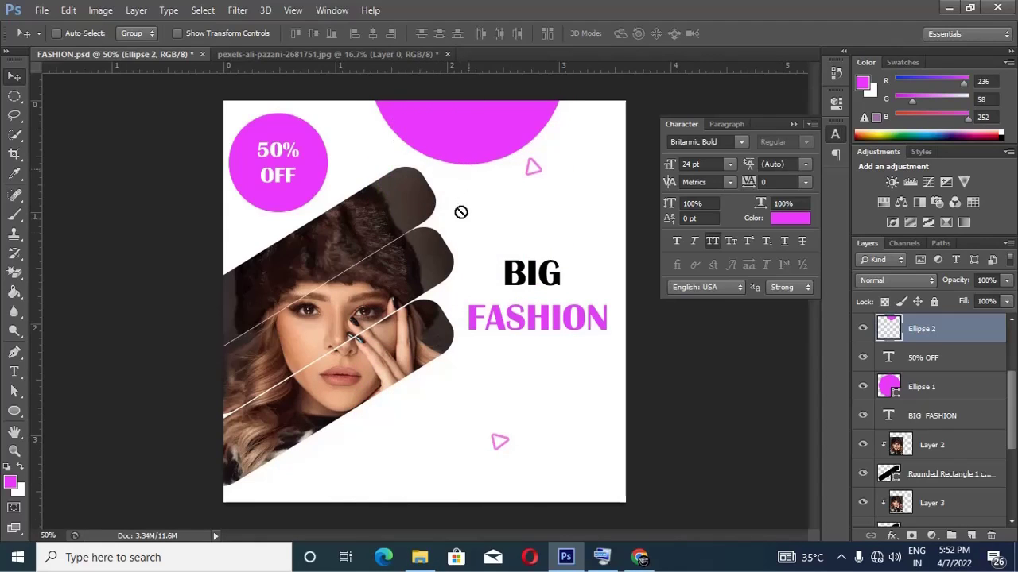
left_click_drag(460, 212, 407, 476)
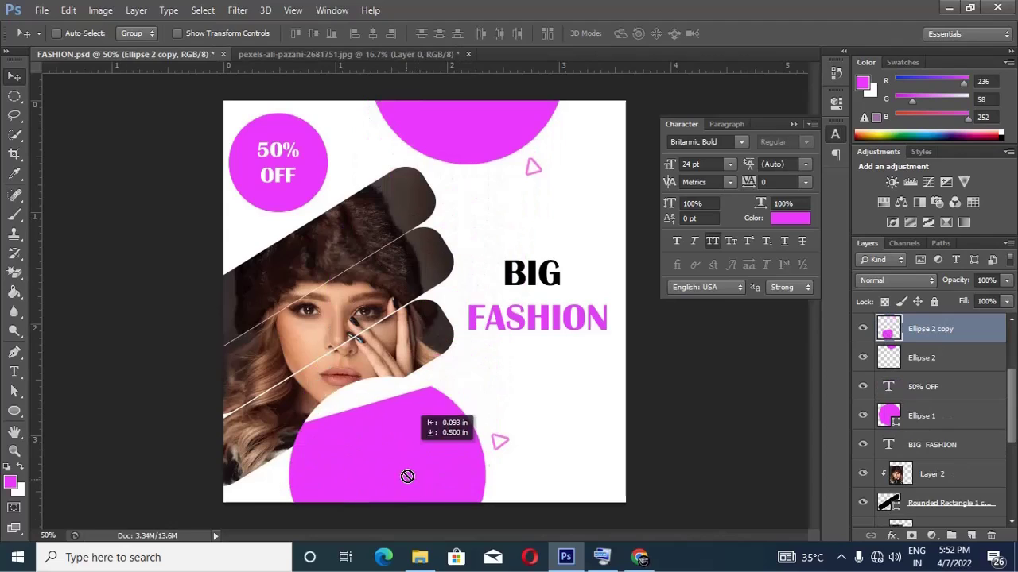
mouse_move(407, 476)
left_mouse_down()
mouse_move(387, 462)
mouse_move(402, 457)
left_mouse_up()
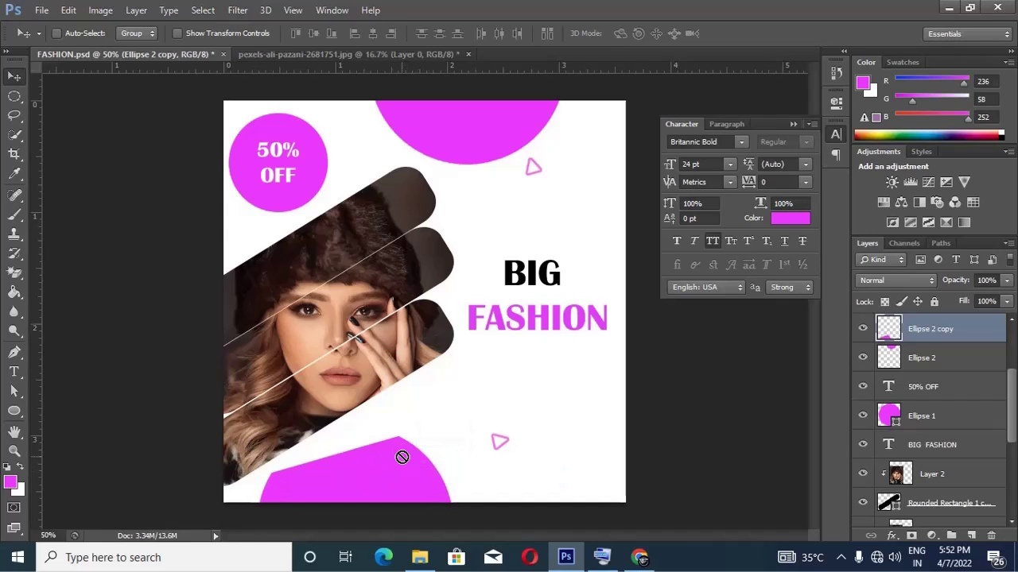
Tilt the bottom circle copy with Free Transform and fill it magenta.
key("ctrl+t")
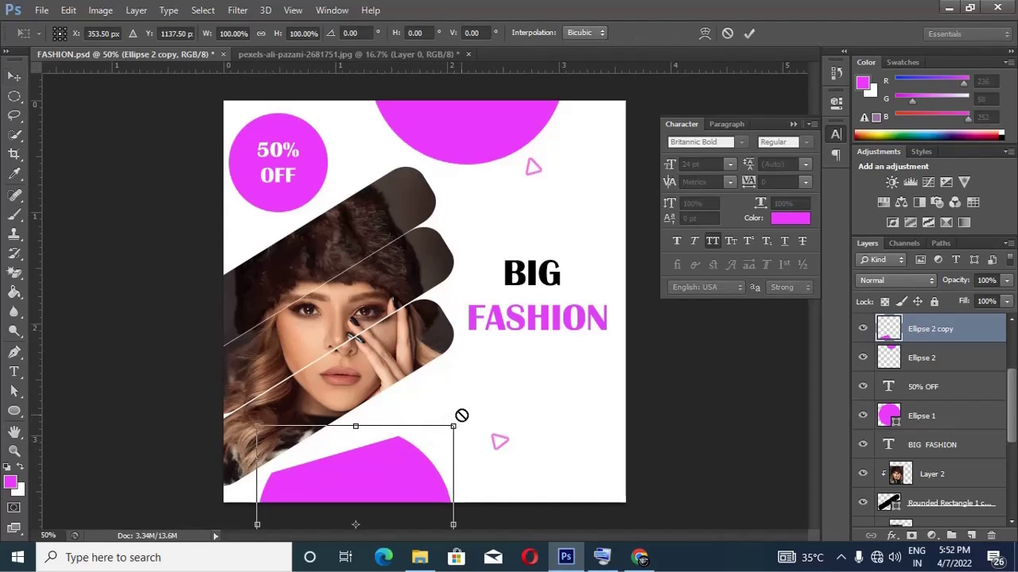
mouse_move(461, 416)
left_mouse_down()
mouse_move(404, 359)
mouse_move(422, 391)
left_mouse_up()
mouse_move(352, 472)
left_mouse_down()
mouse_move(336, 465)
mouse_move(364, 482)
left_mouse_up()
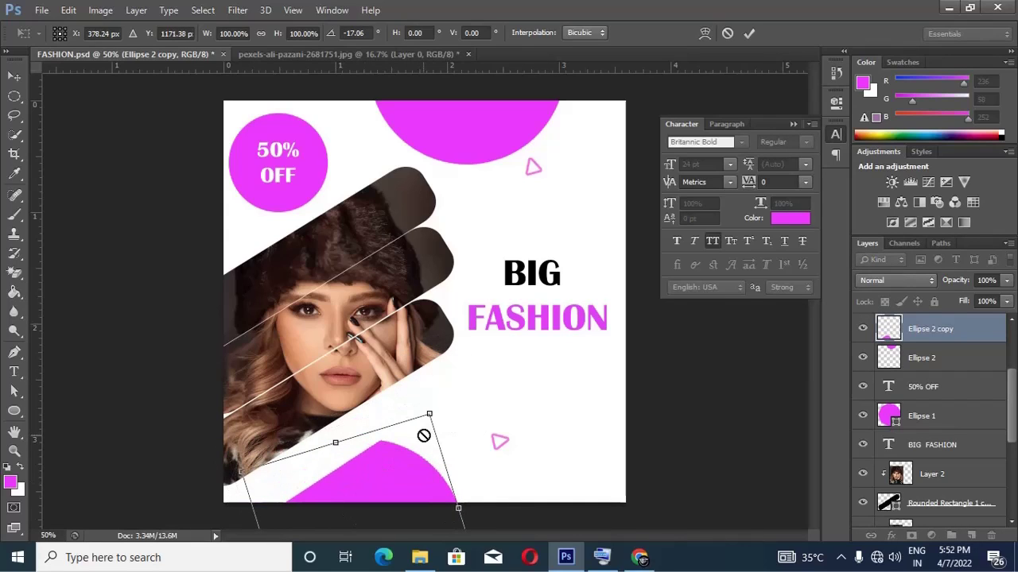
key("Return")
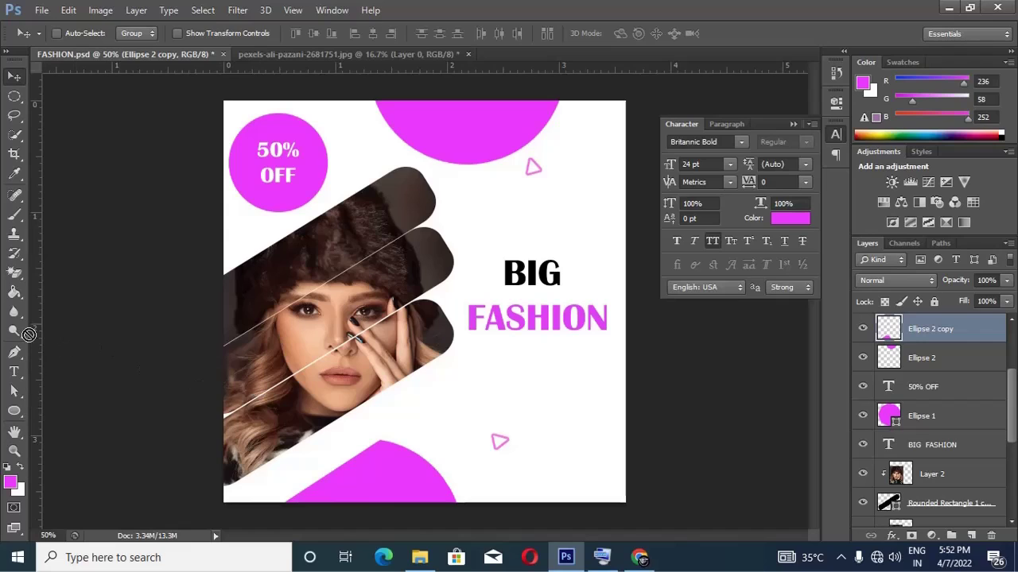
left_click(14, 294)
left_click(330, 466)
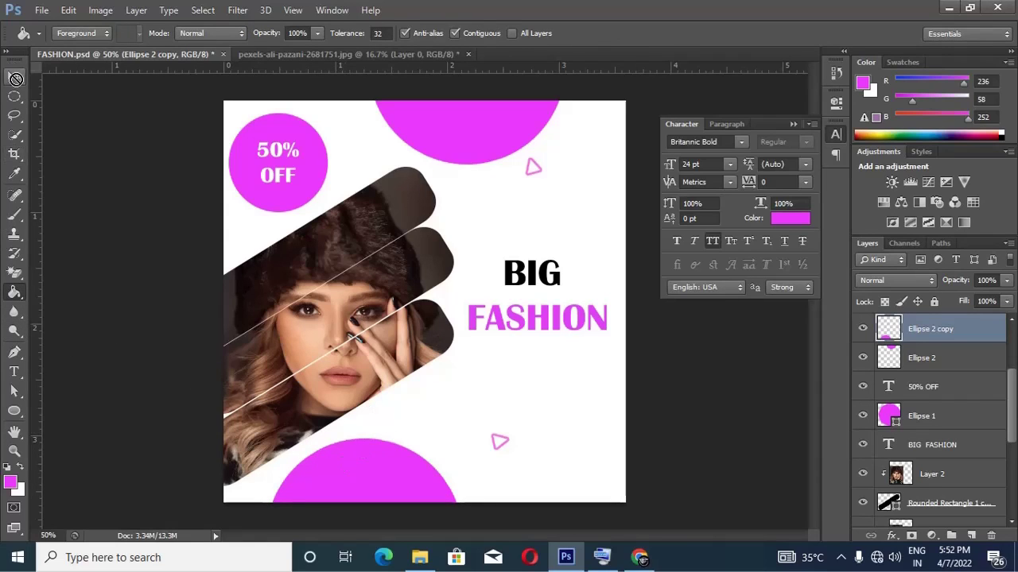
Reposition the circle copy to the bottom edge, clear of the FASHION text.
left_click(15, 75)
mouse_move(370, 485)
left_mouse_down()
mouse_move(299, 472)
mouse_move(626, 322)
mouse_move(583, 318)
left_mouse_up()
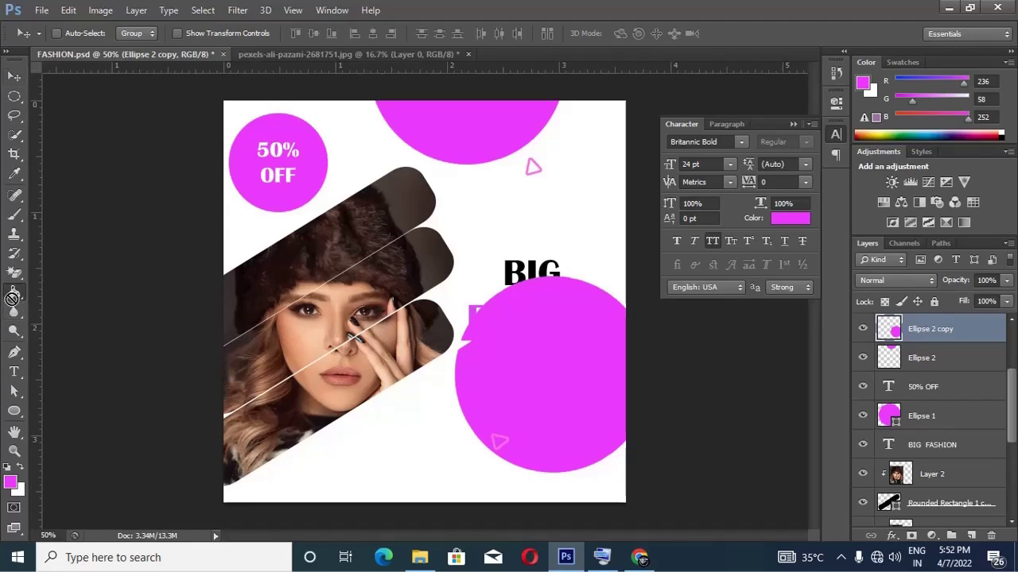
left_click(14, 292)
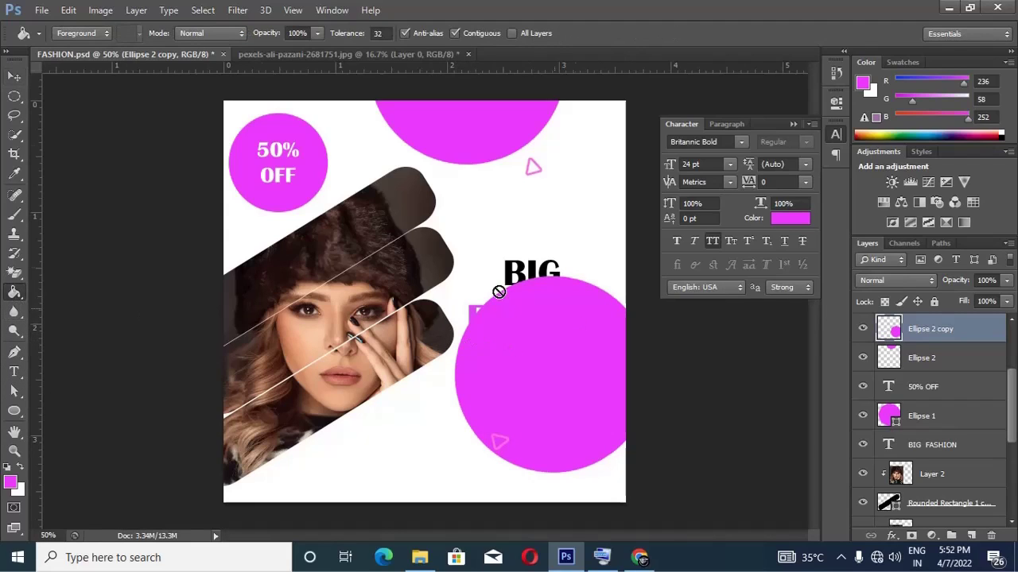
left_click(14, 76)
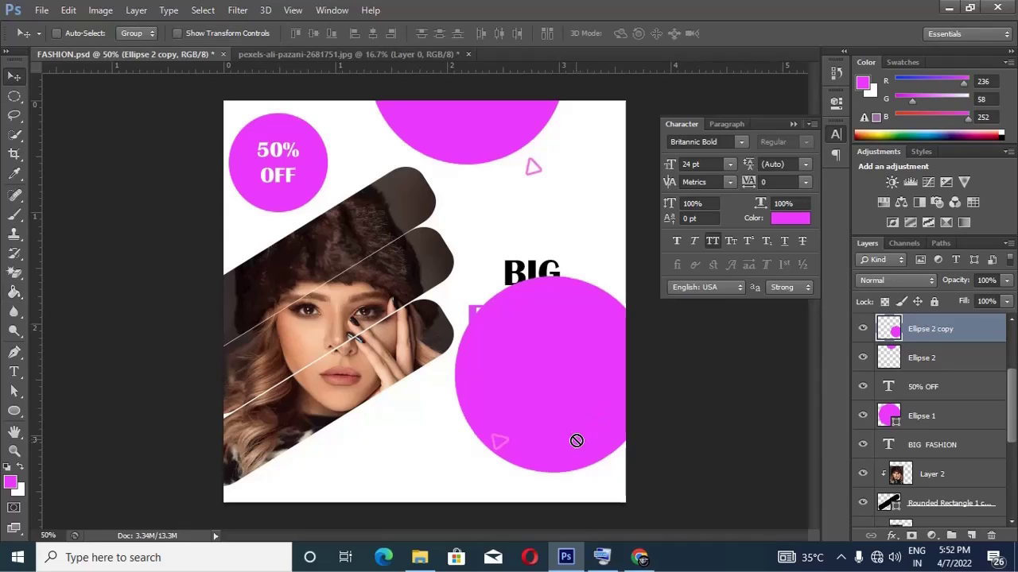
mouse_move(575, 438)
left_mouse_down()
mouse_move(515, 533)
mouse_move(526, 507)
left_mouse_up()
mouse_move(520, 452)
left_mouse_down()
mouse_move(344, 503)
mouse_move(626, 484)
left_mouse_up()
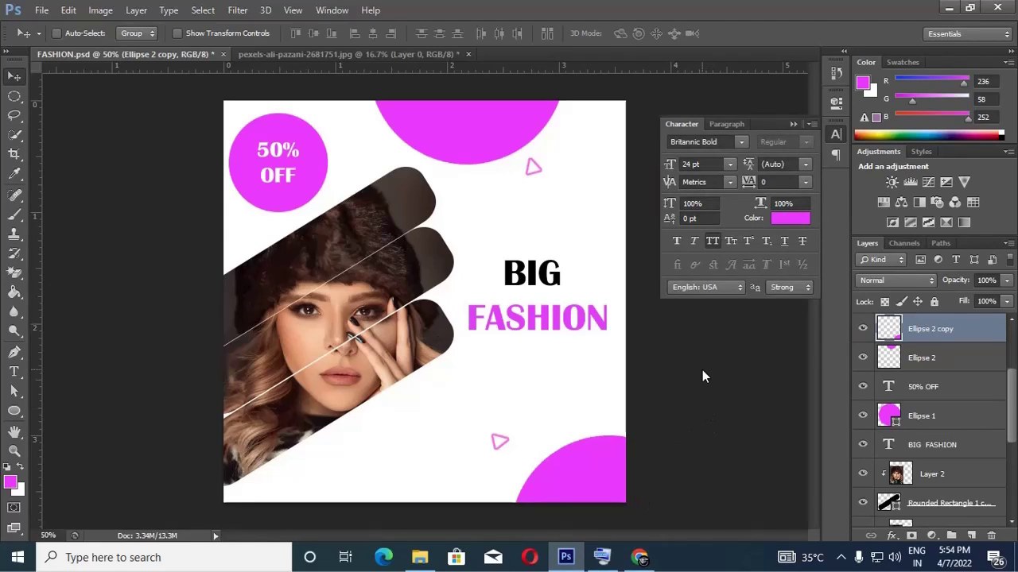
Close the woman's pexels source photo, answering its save prompt.
left_click(283, 54)
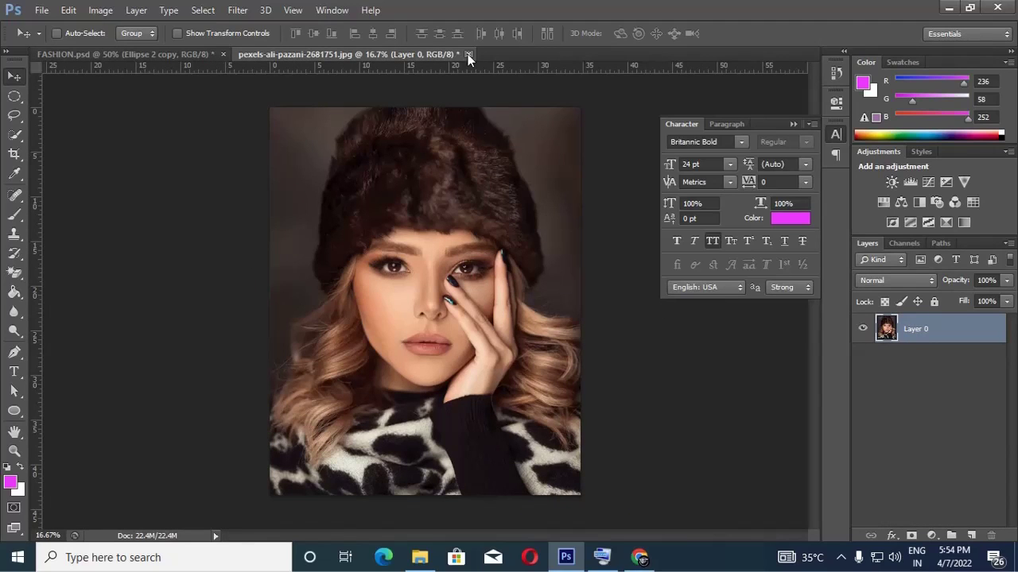
left_click(468, 54)
left_click(530, 222)
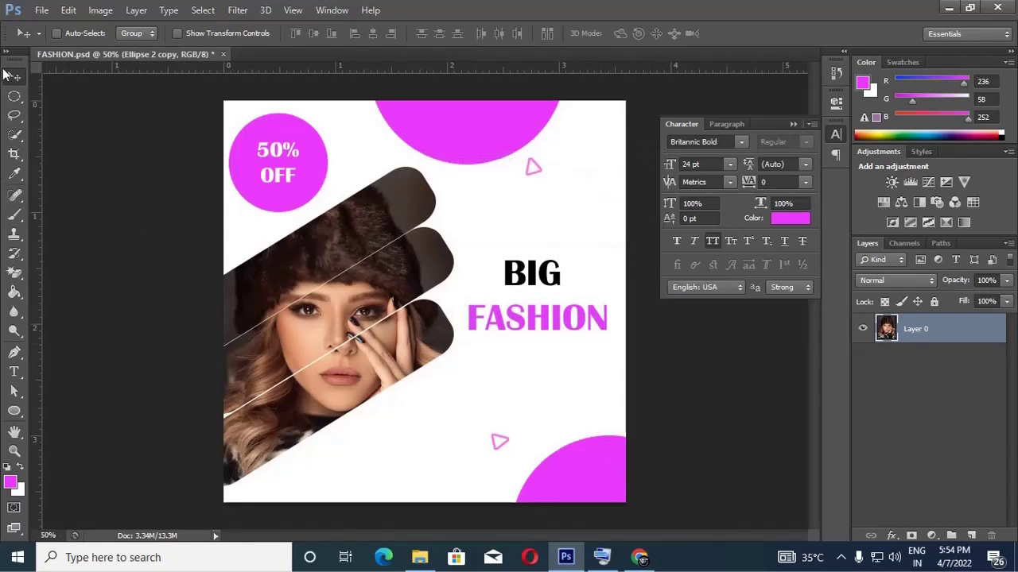
Fill the top circle and the rasterized 50% OFF circle with red.
left_click(38, 11)
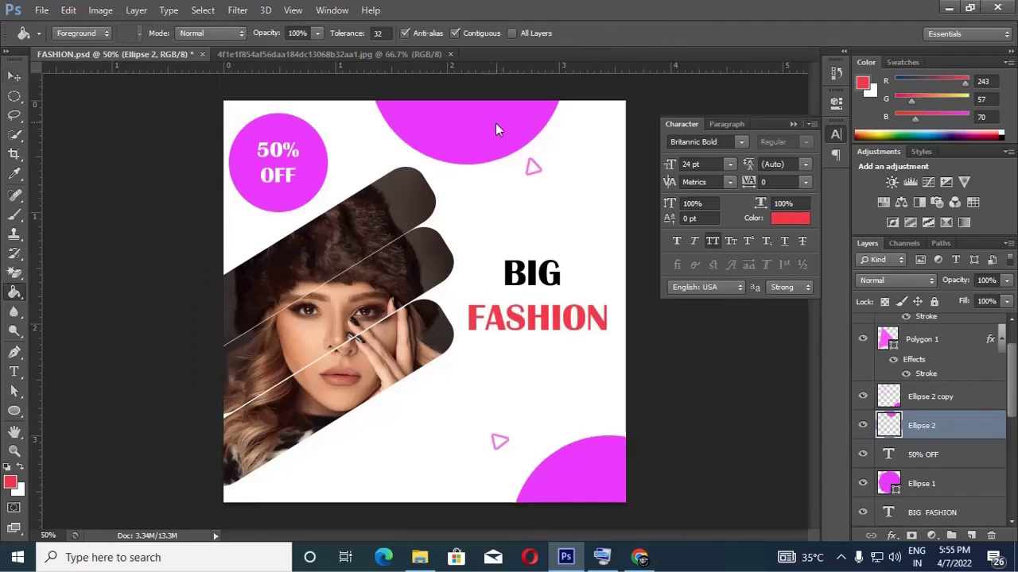
left_click(495, 120)
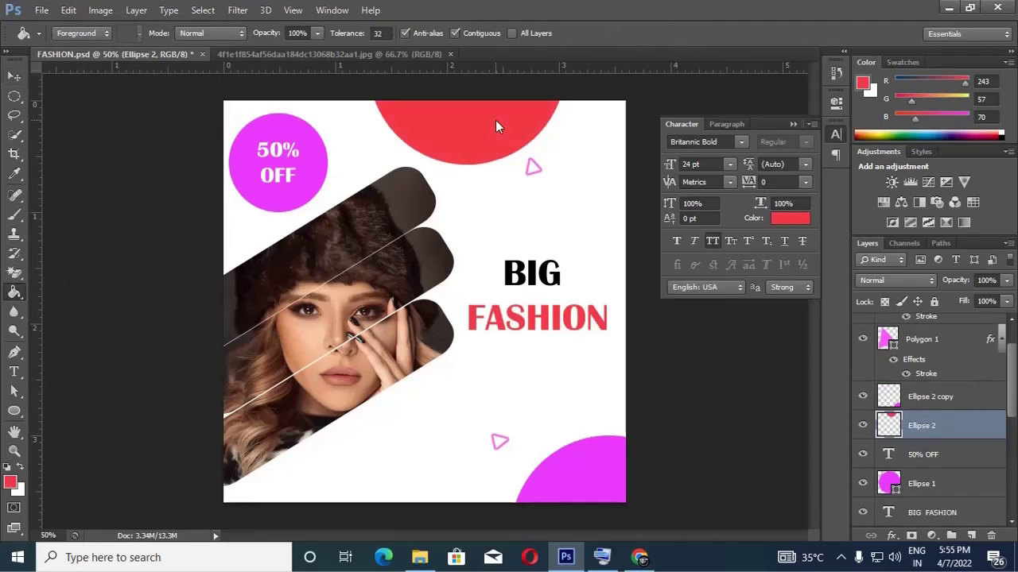
left_click(14, 79)
right_click(315, 183)
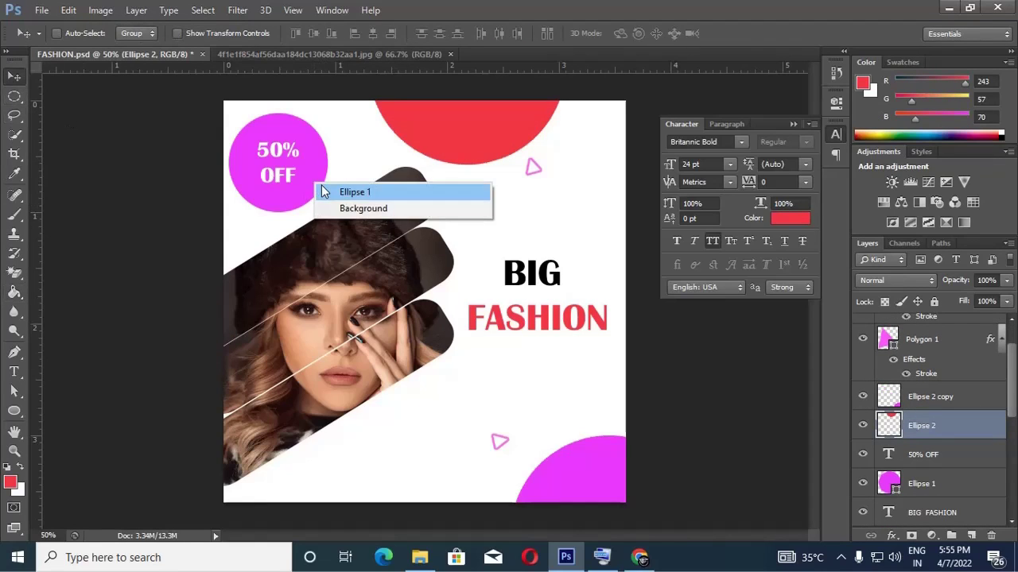
left_click(334, 189)
left_click(15, 293)
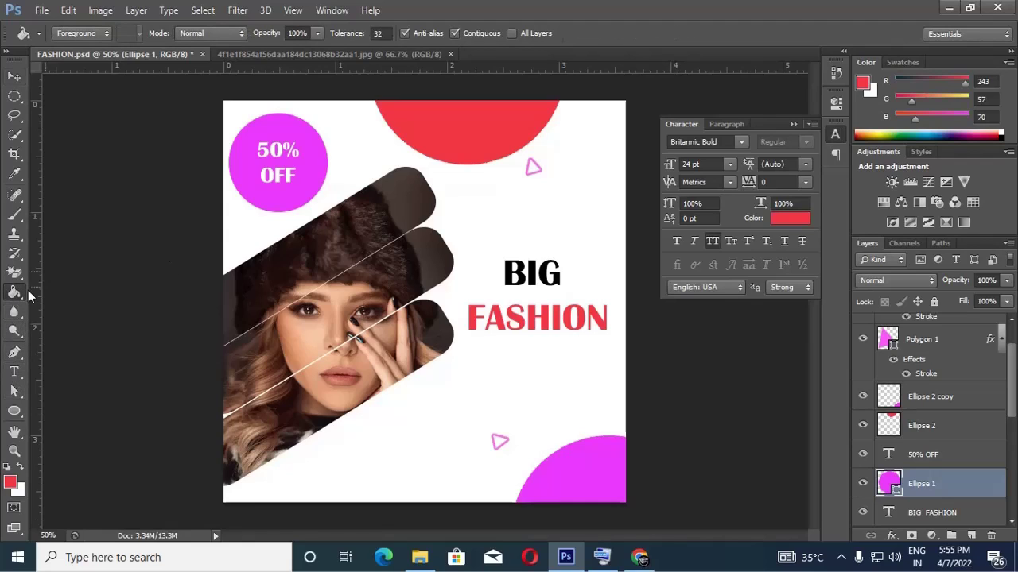
left_click(305, 176)
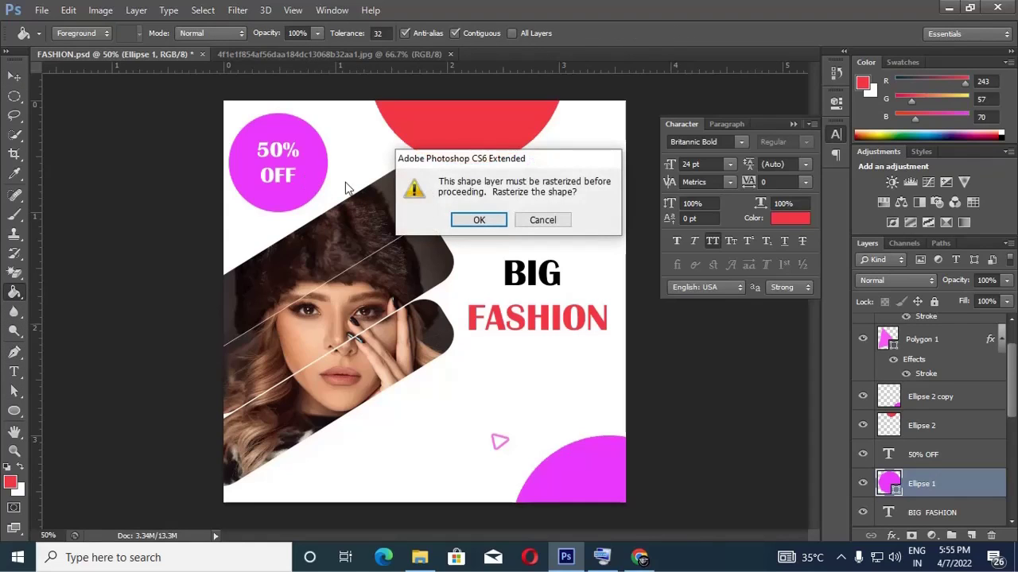
left_click(477, 220)
left_click(316, 184)
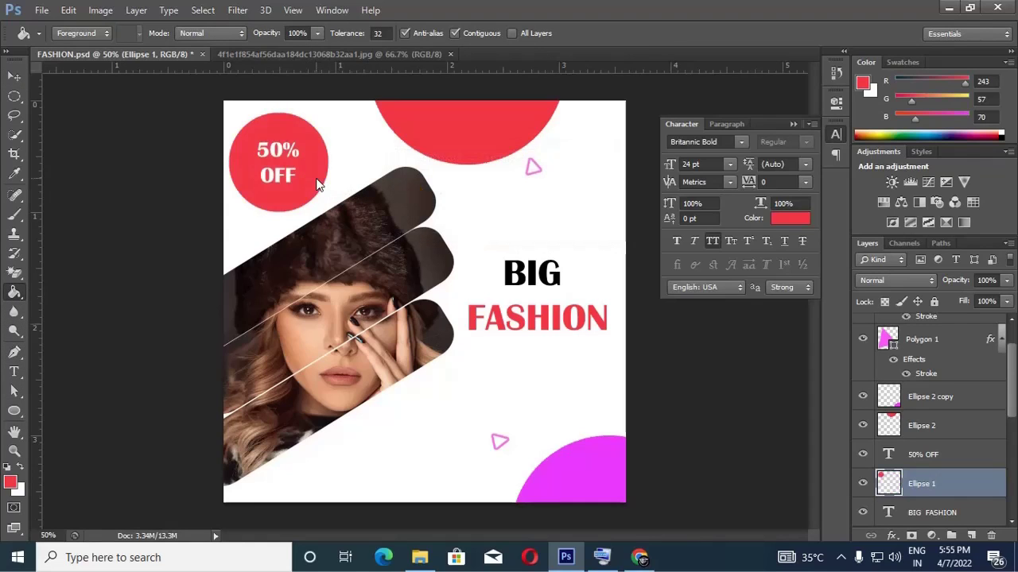
Fill the bottom-right circle with red and save the poster.
left_click(14, 76)
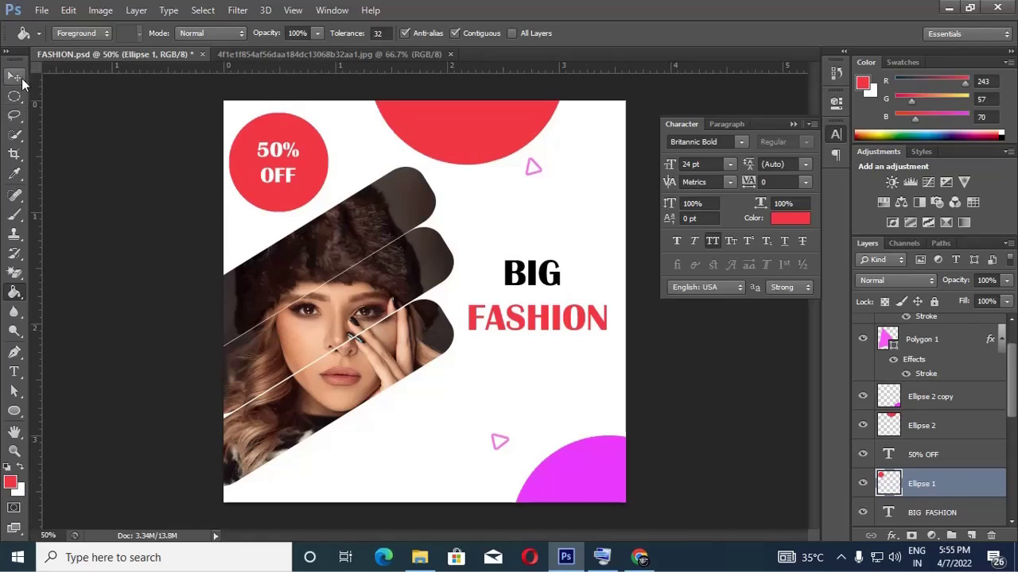
right_click(575, 469)
left_click(617, 477)
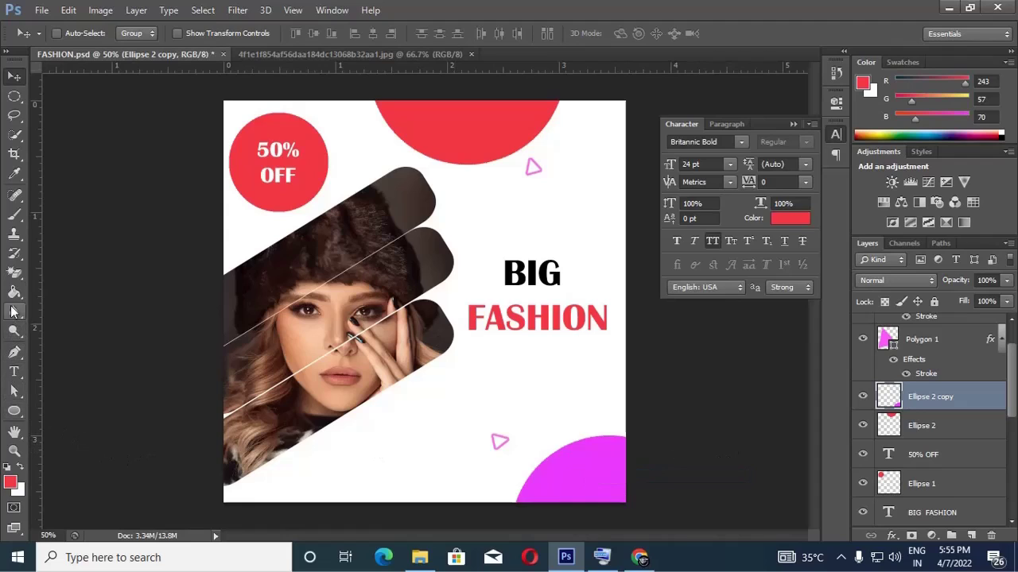
left_click(14, 293)
left_click(593, 477)
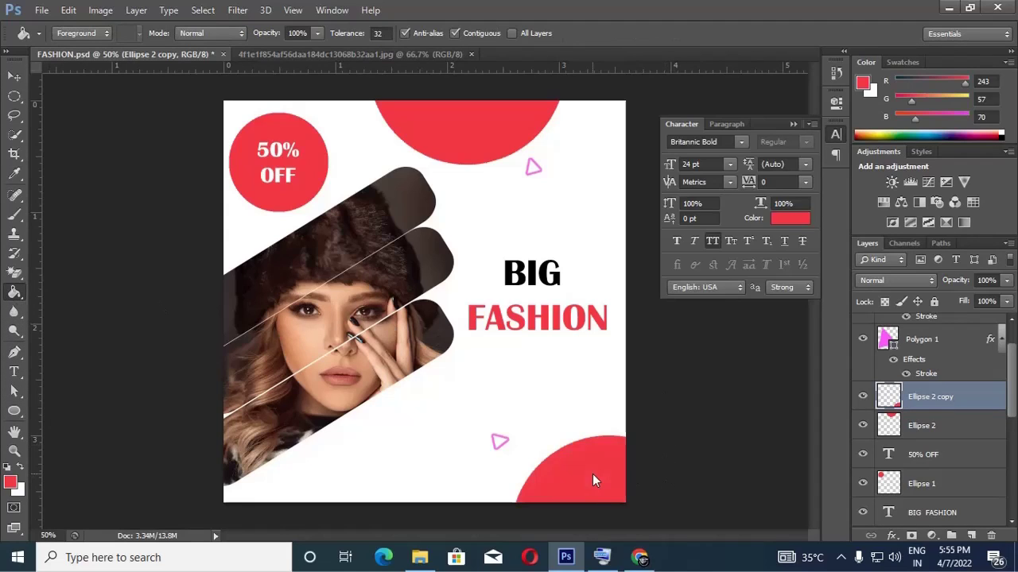
key("ctrl+s")
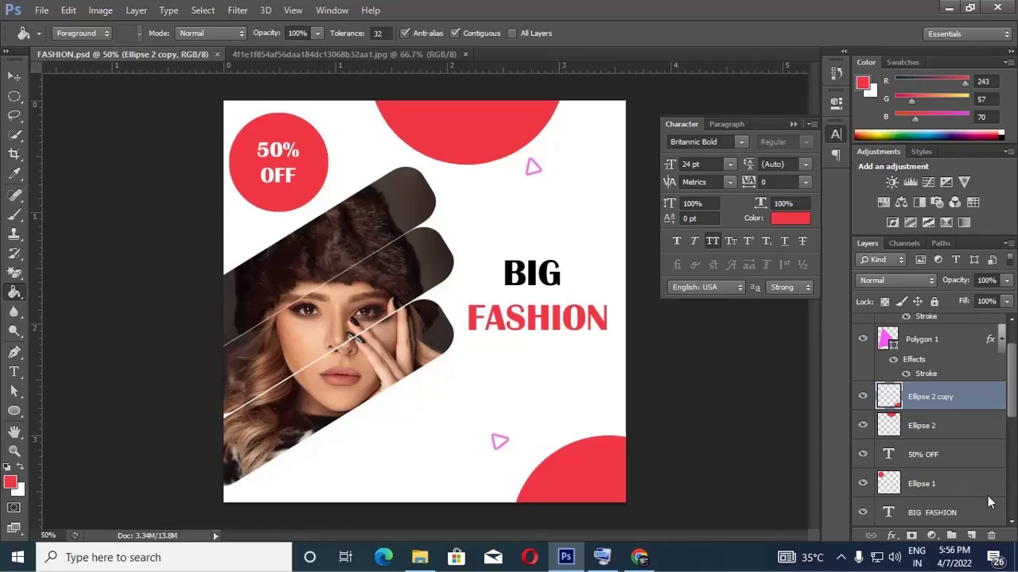
Draw a red rounded-rectangle bar on a new layer below FASHION.
left_click_drag(13, 412, 57, 424)
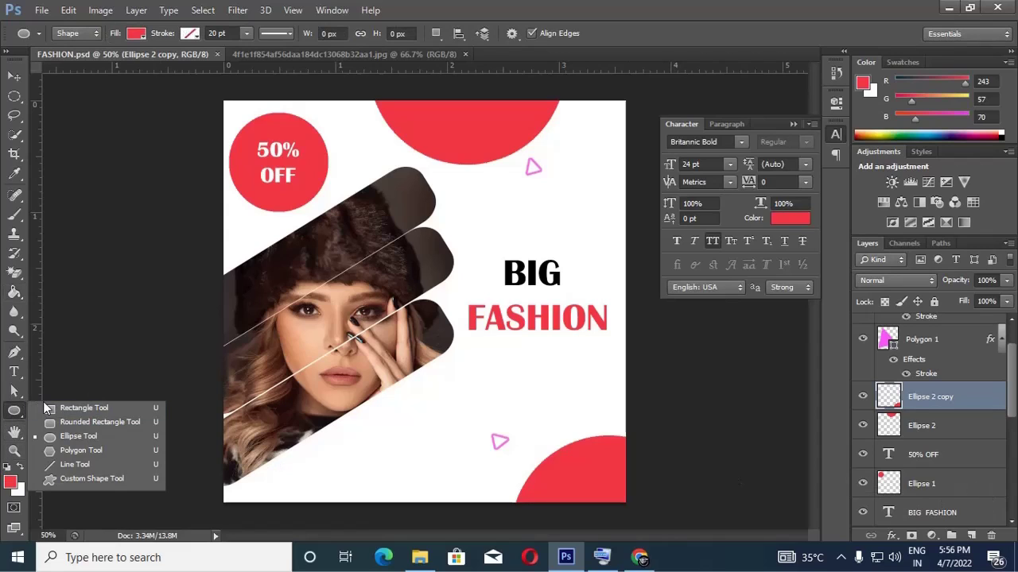
left_click(972, 535)
left_click_drag(491, 364, 601, 402)
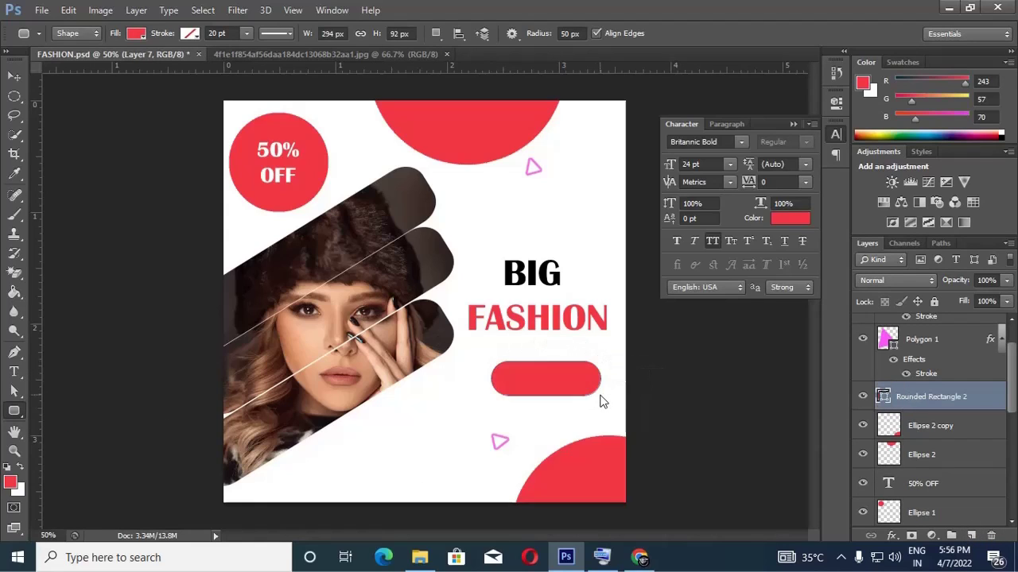
Enlarge the red button to about 116% and nudge it into place under FASHION.
key("v")
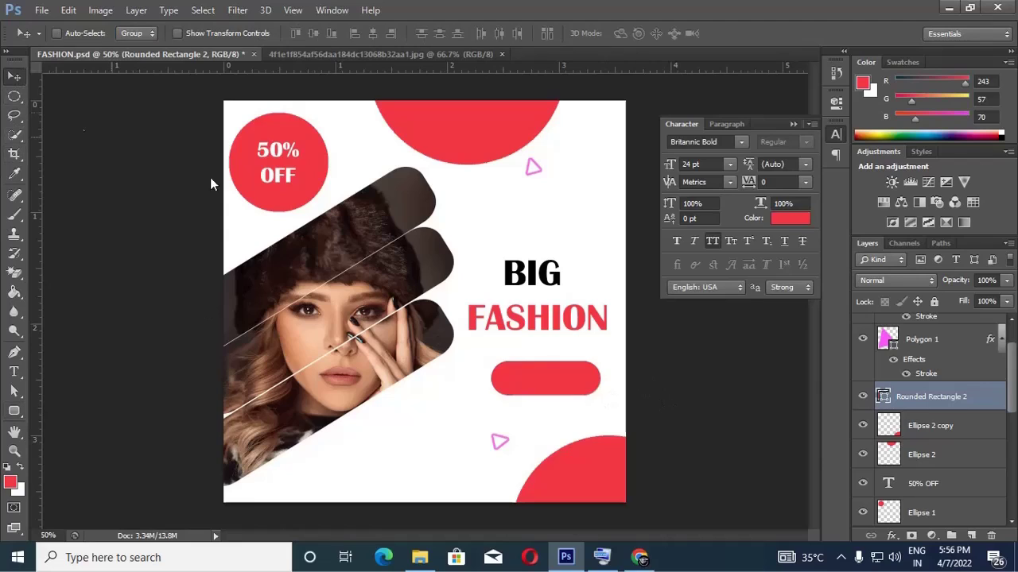
mouse_move(555, 381)
left_mouse_down()
mouse_move(544, 364)
mouse_move(538, 371)
mouse_move(598, 398)
mouse_move(563, 373)
left_mouse_up()
key("ctrl+t")
key("Return")
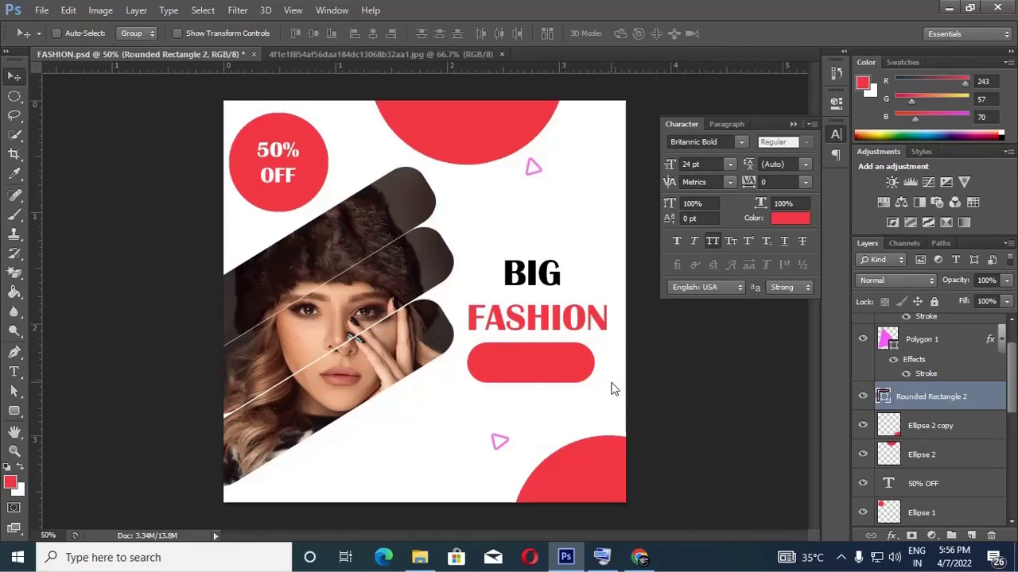
left_click_drag(572, 363, 576, 362)
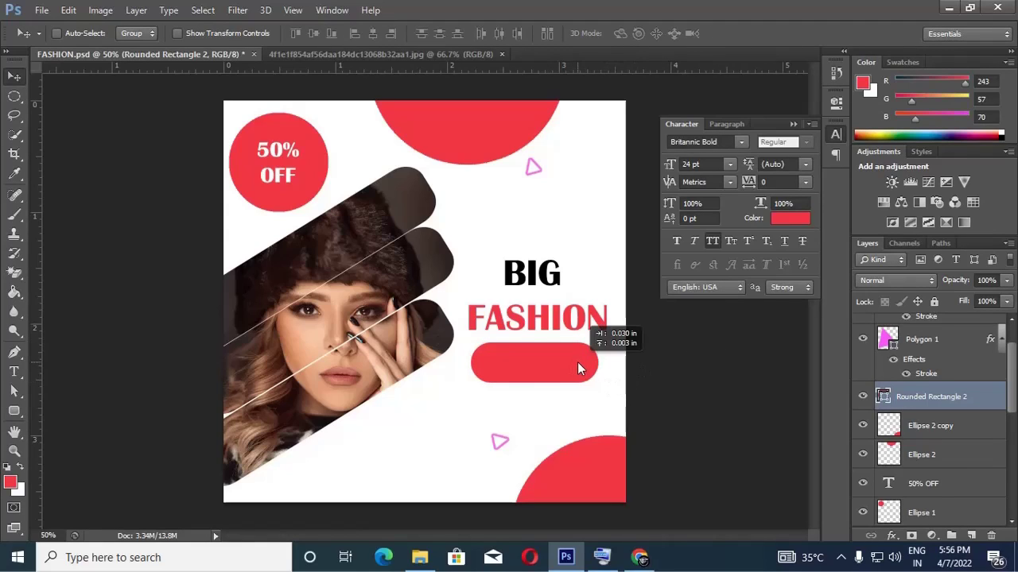
Add white ORDER NOW text on the red button.
left_click(21, 467)
left_click(14, 372)
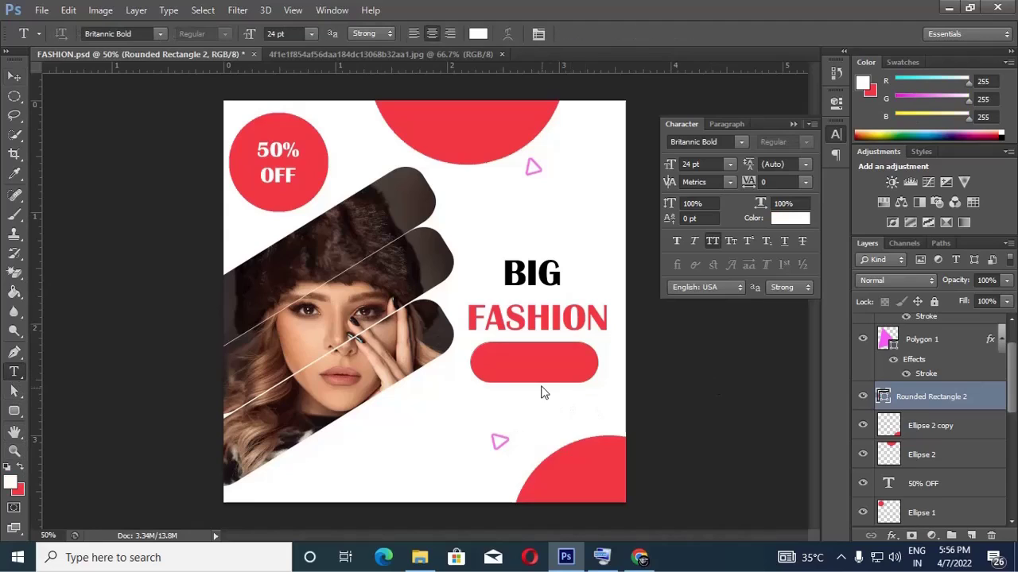
left_click(971, 535)
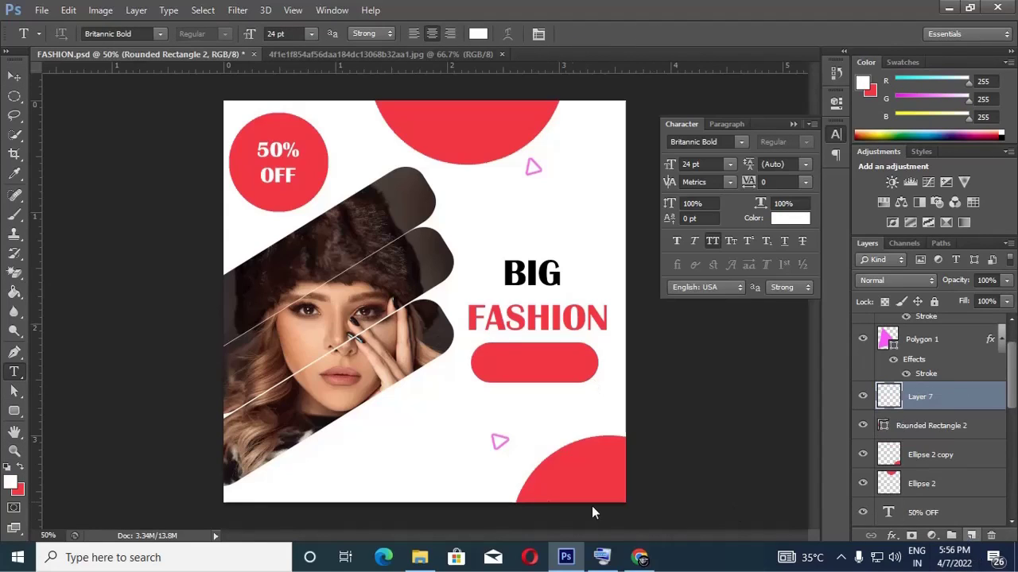
left_click(529, 380)
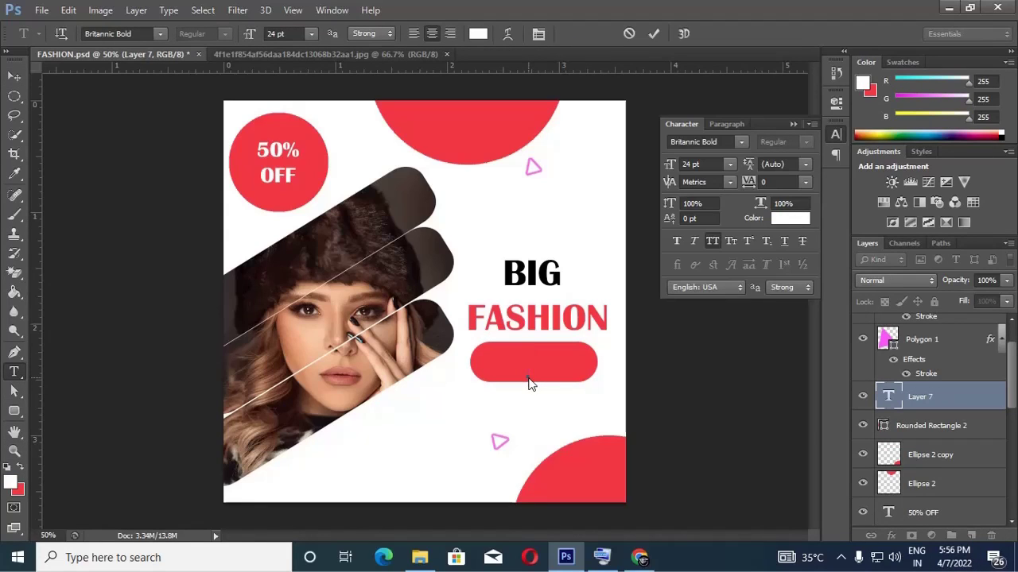
type("ORDER ")
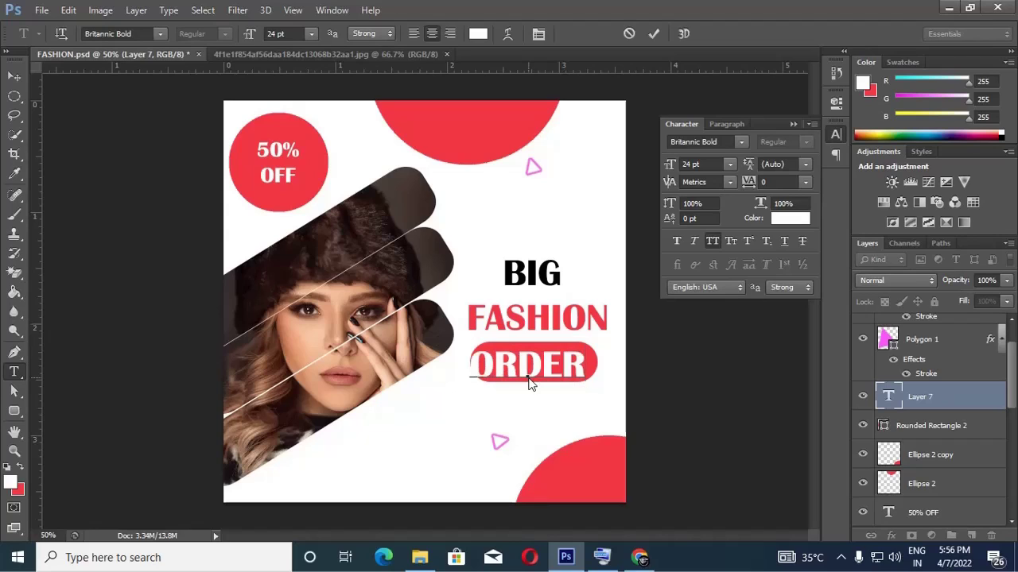
type("N")
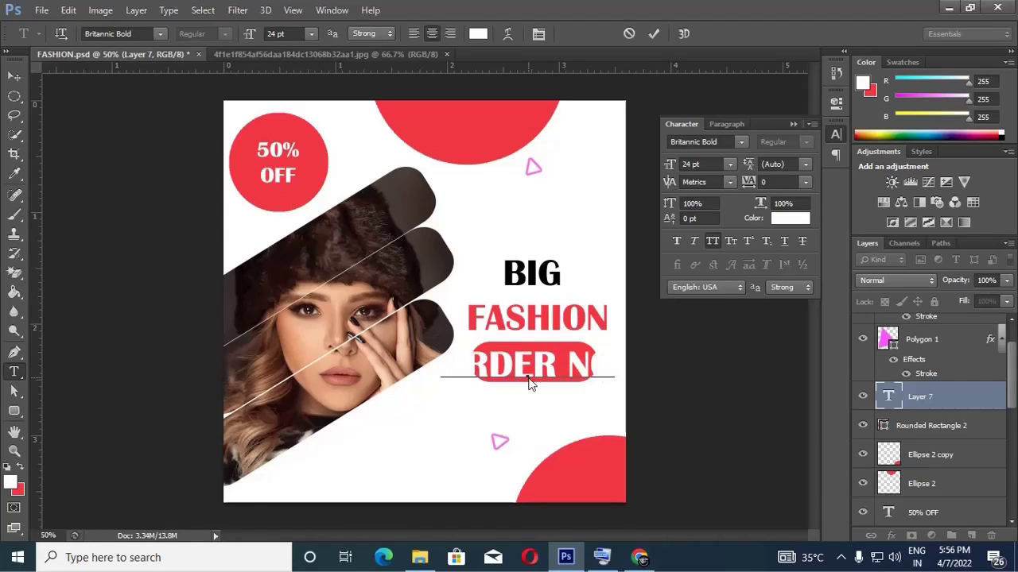
type("O")
Set the ORDER NOW text to 12 pt, centre it on the button and save.
left_click_drag(632, 372, 402, 375)
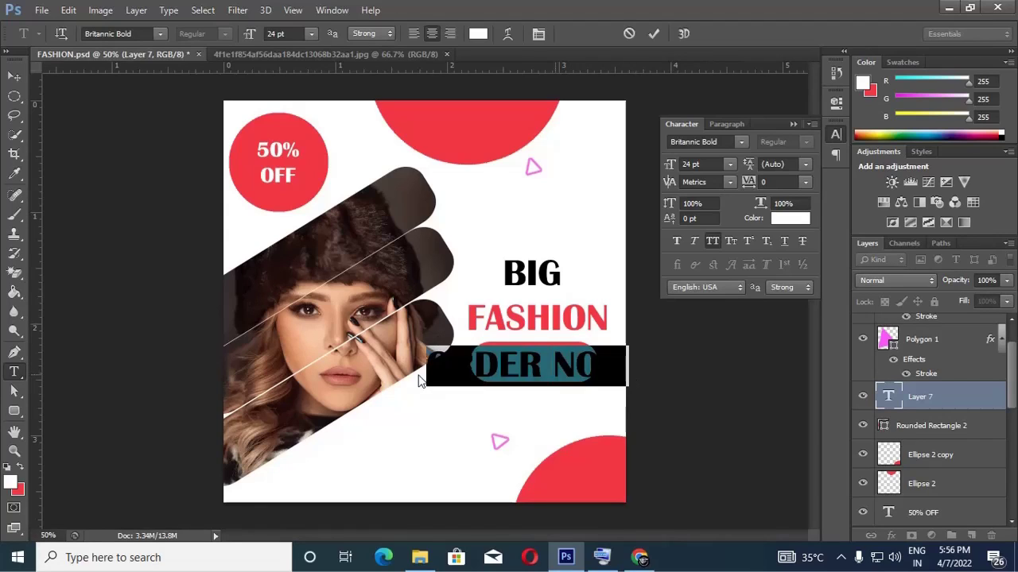
left_click(311, 36)
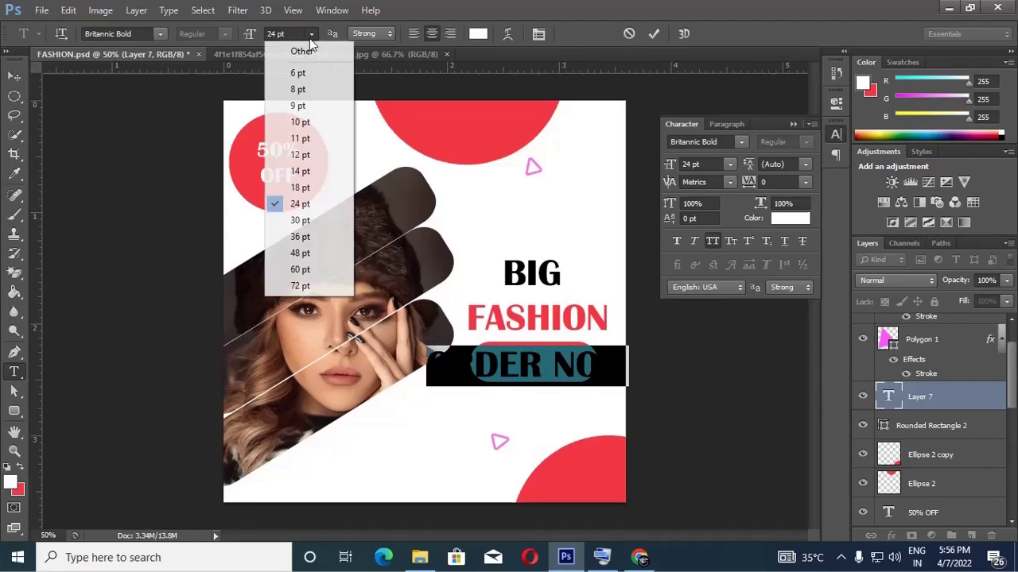
left_click(318, 154)
left_click(14, 76)
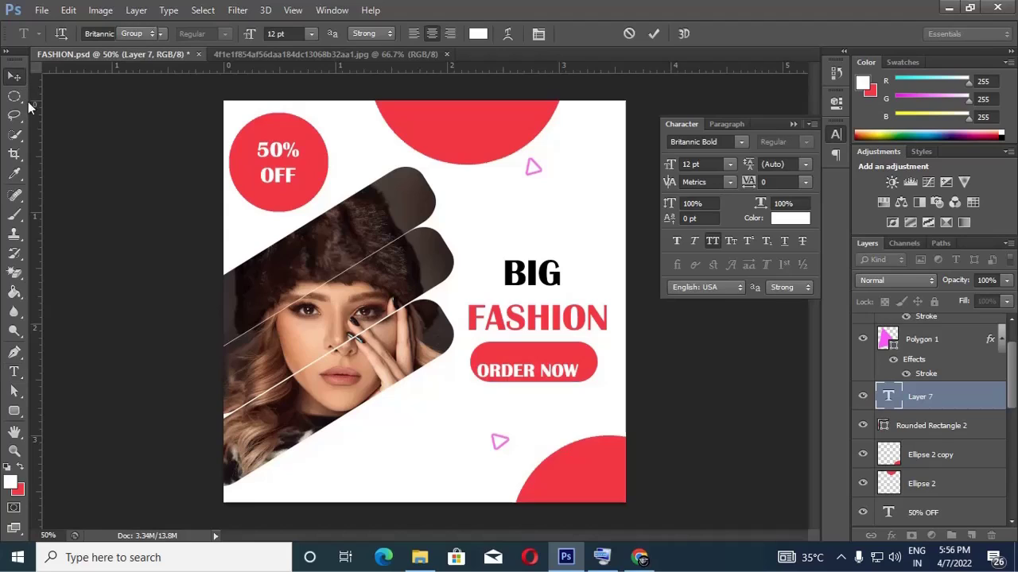
left_click_drag(520, 368, 529, 366)
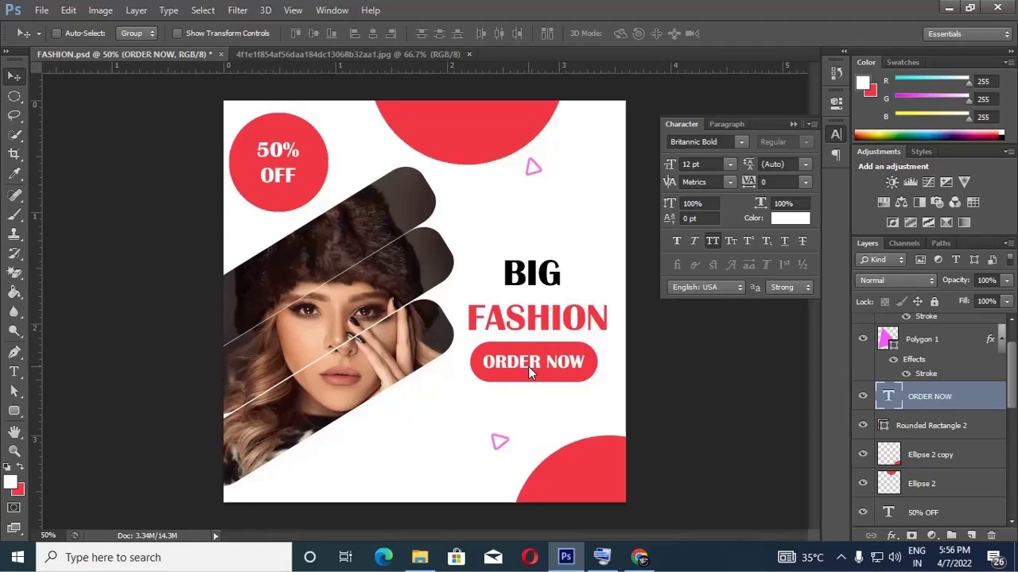
key("ctrl+s")
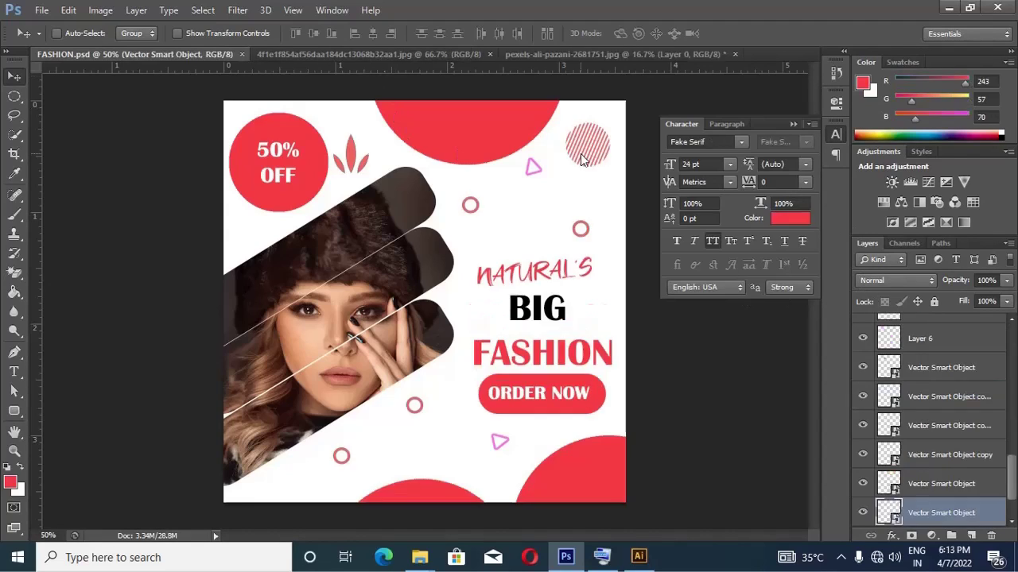
Place a copy of the striped circle at the lower centre of the poster.
left_click_drag(581, 156, 403, 460)
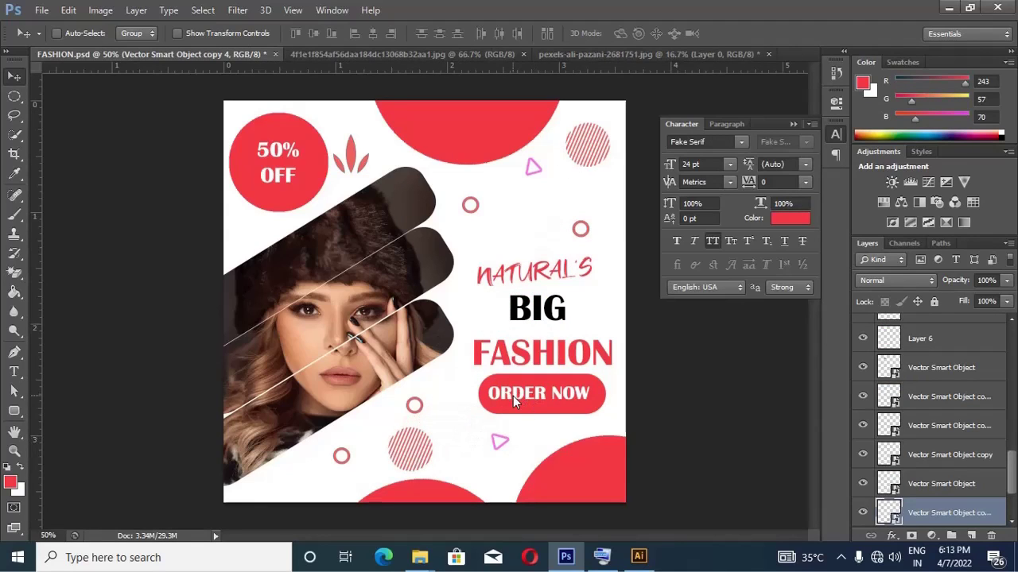
mouse_move(408, 445)
left_mouse_down()
mouse_move(444, 363)
mouse_move(424, 451)
mouse_move(498, 367)
left_mouse_up()
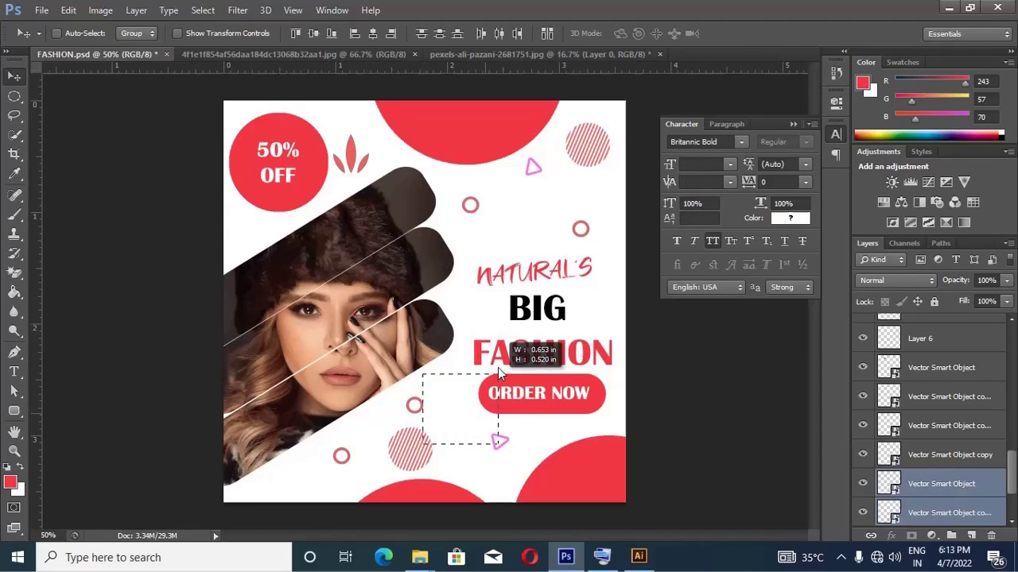
right_click(442, 451)
left_click(444, 457)
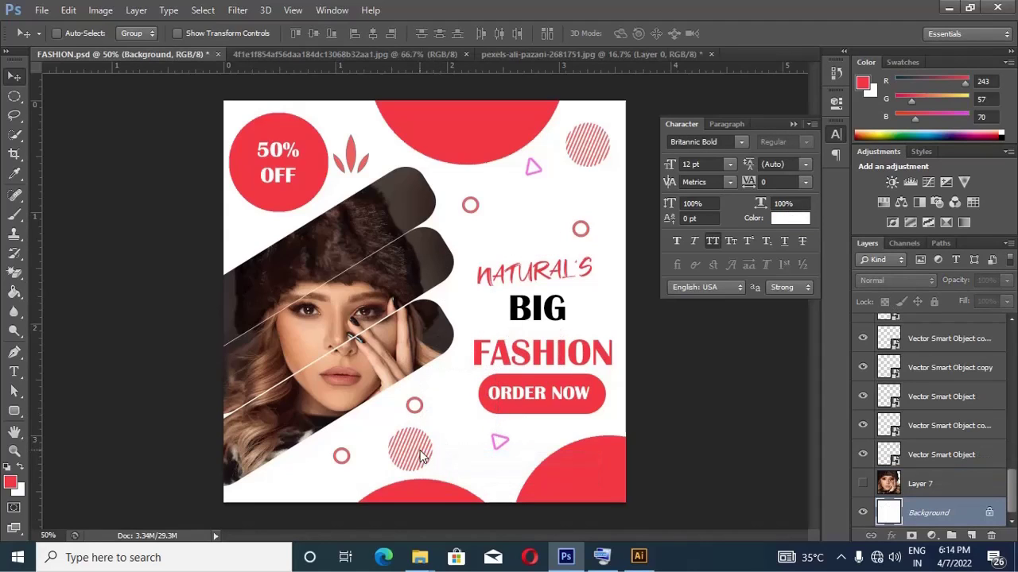
Copy the striped circle above NATURAL'S, shrink it to about 31%, and save.
right_click(596, 144)
left_click(628, 150)
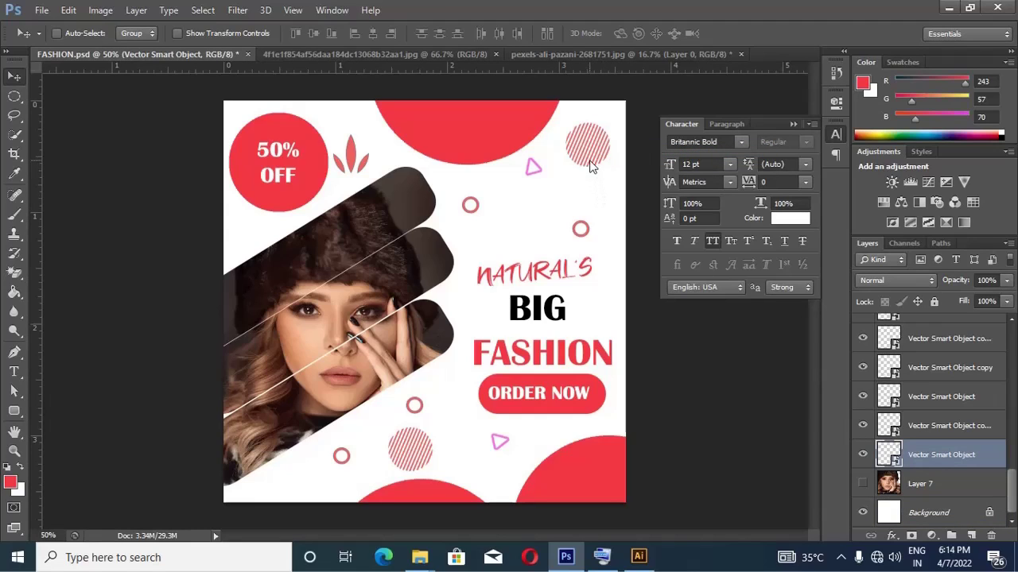
mouse_move(588, 144)
left_mouse_down()
mouse_move(566, 268)
mouse_move(508, 244)
left_mouse_up()
key("ctrl+t")
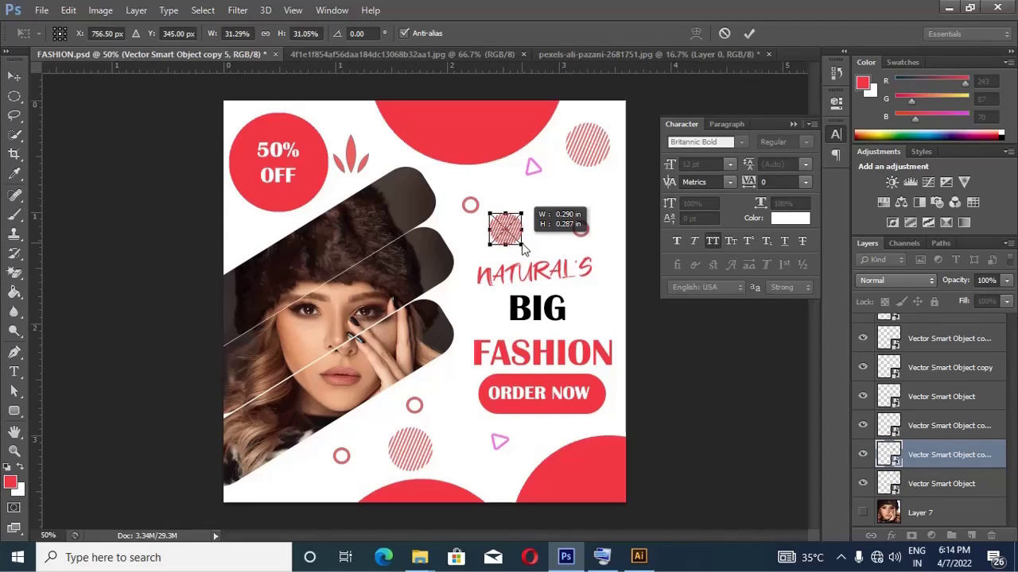
left_click_drag(528, 251, 522, 249)
key("Return")
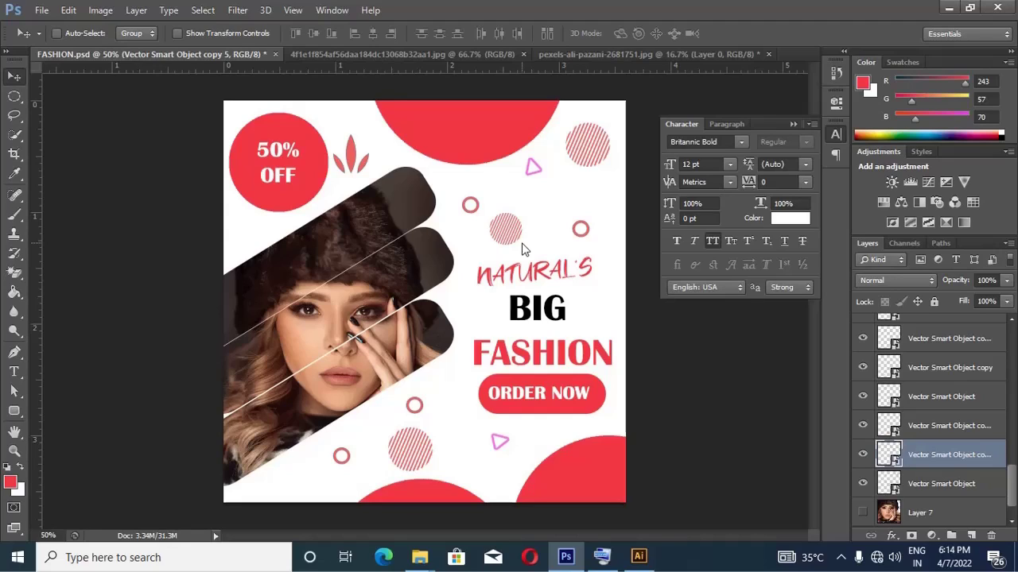
key("ctrl+s")
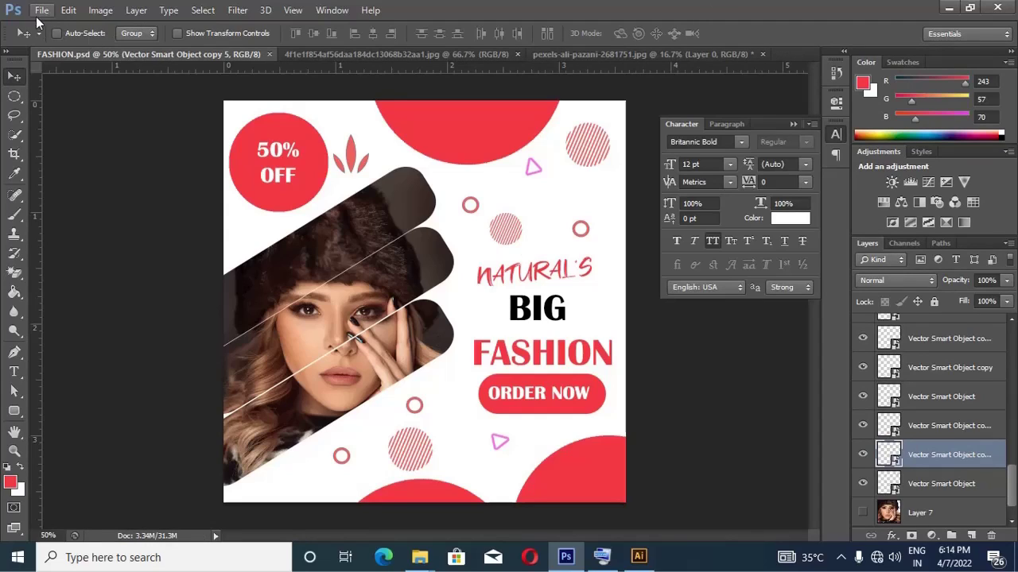
Save the poster as FASHION.jpg in JPEG format at Maximum quality 12.
left_click(38, 12)
left_click(76, 191)
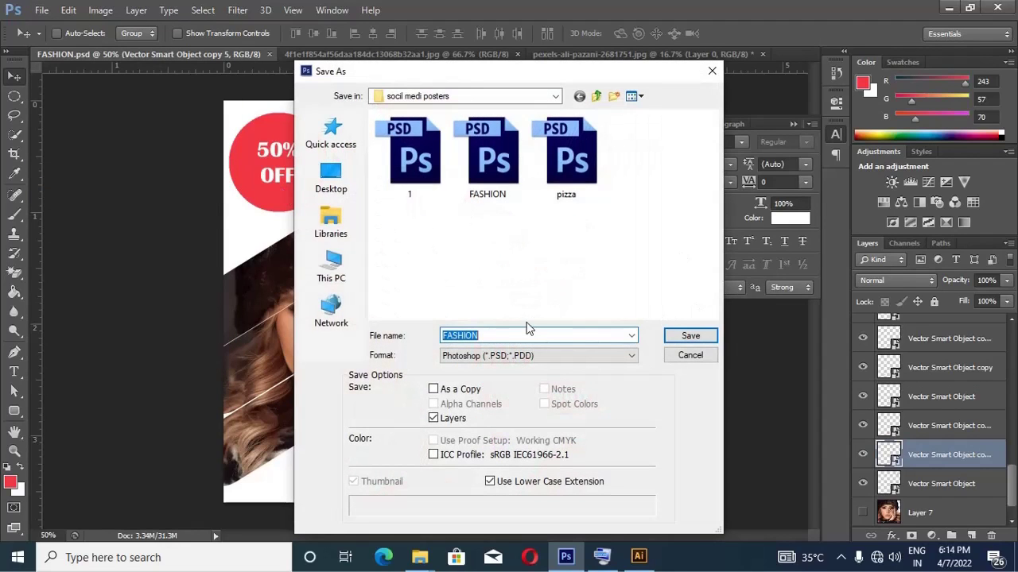
left_click(583, 356)
left_click(531, 228)
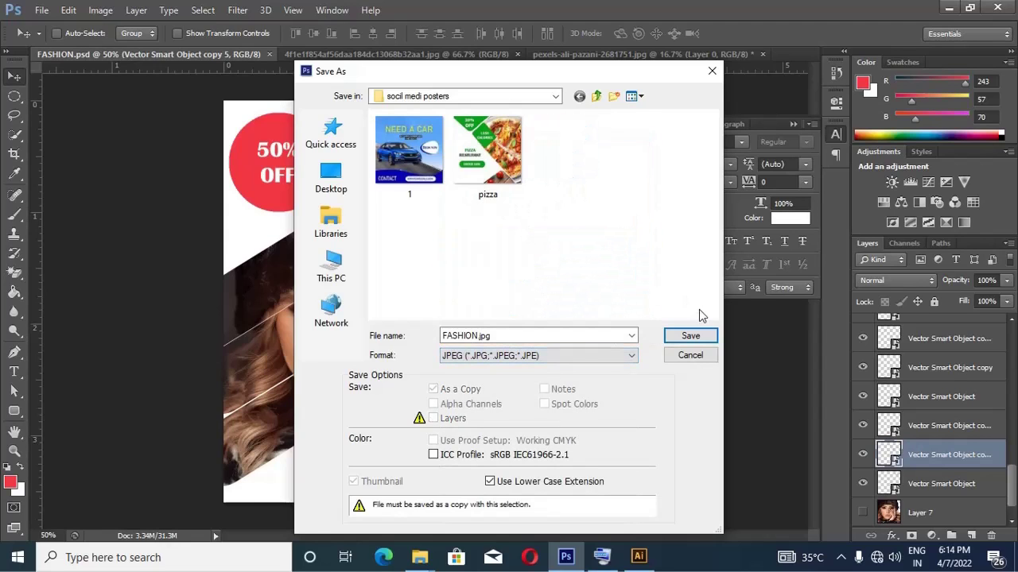
left_click(690, 336)
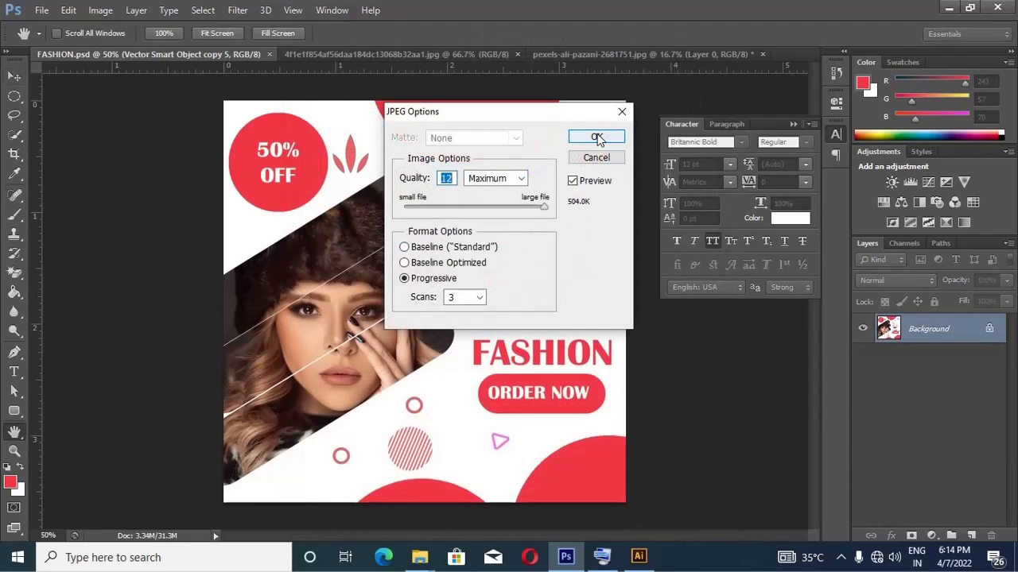
left_click(589, 136)
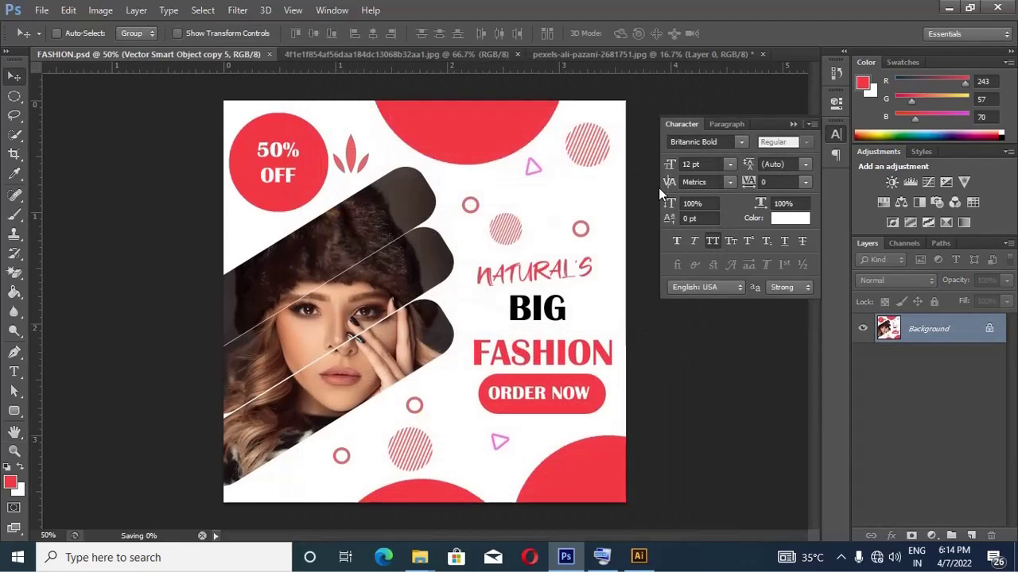
left_click(841, 558)
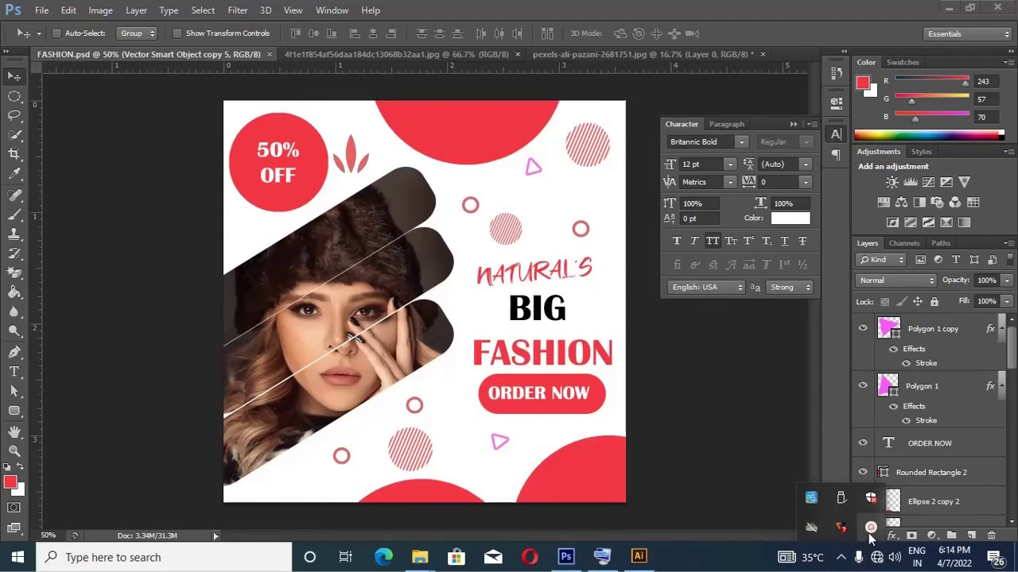
left_click(870, 527)
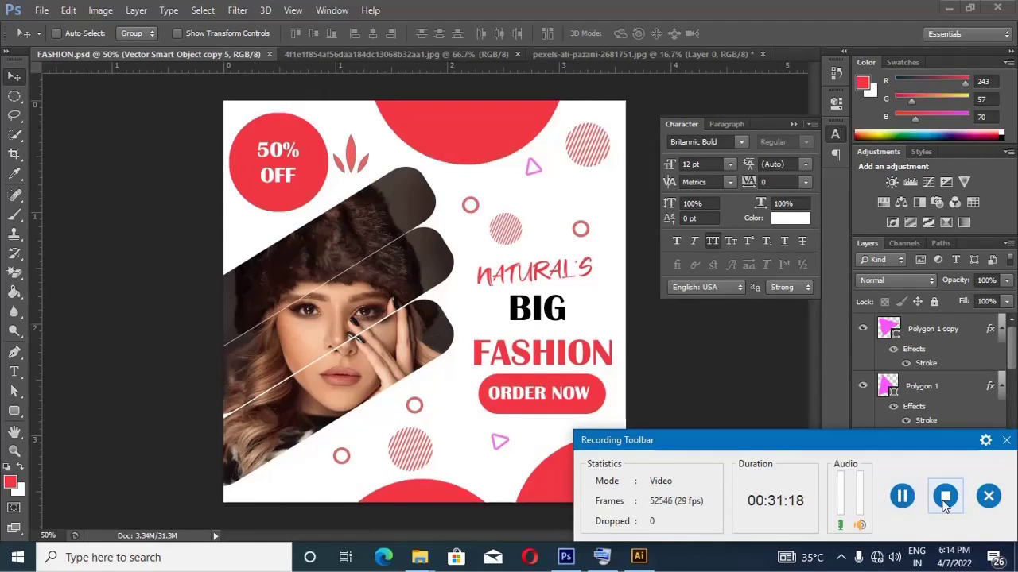